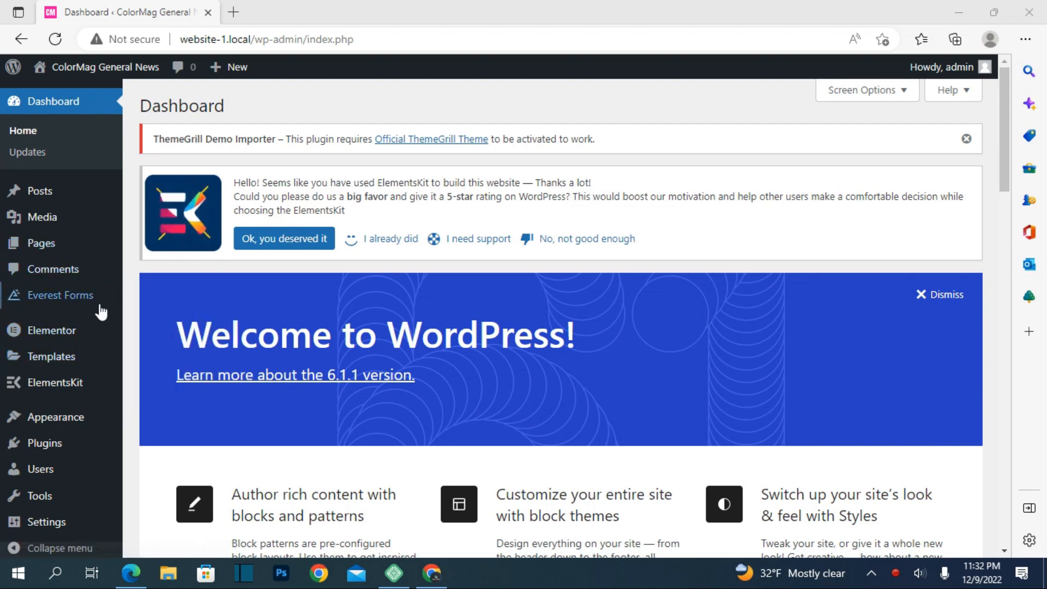
Step: Create a new WordPress page and title it "Term and Condition"
mouse_move(102, 297)
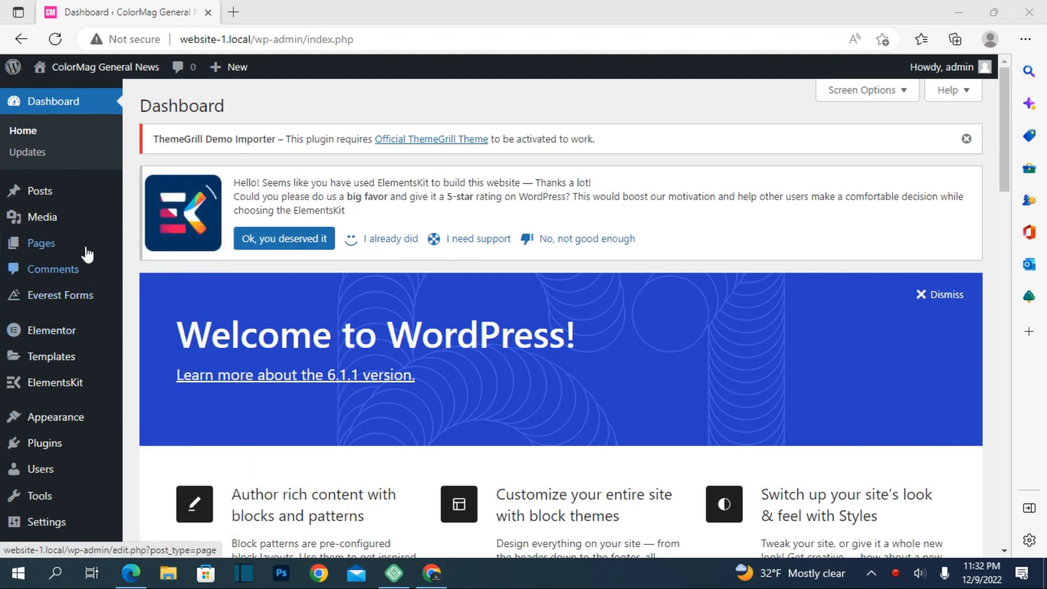
mouse_move(87, 251)
left_click(147, 268)
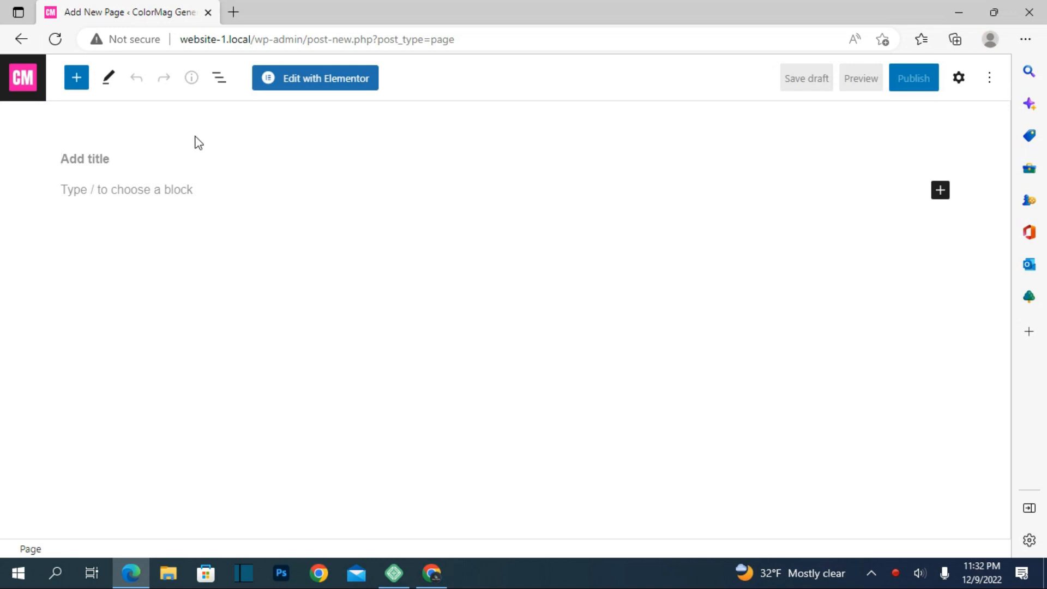
type("te")
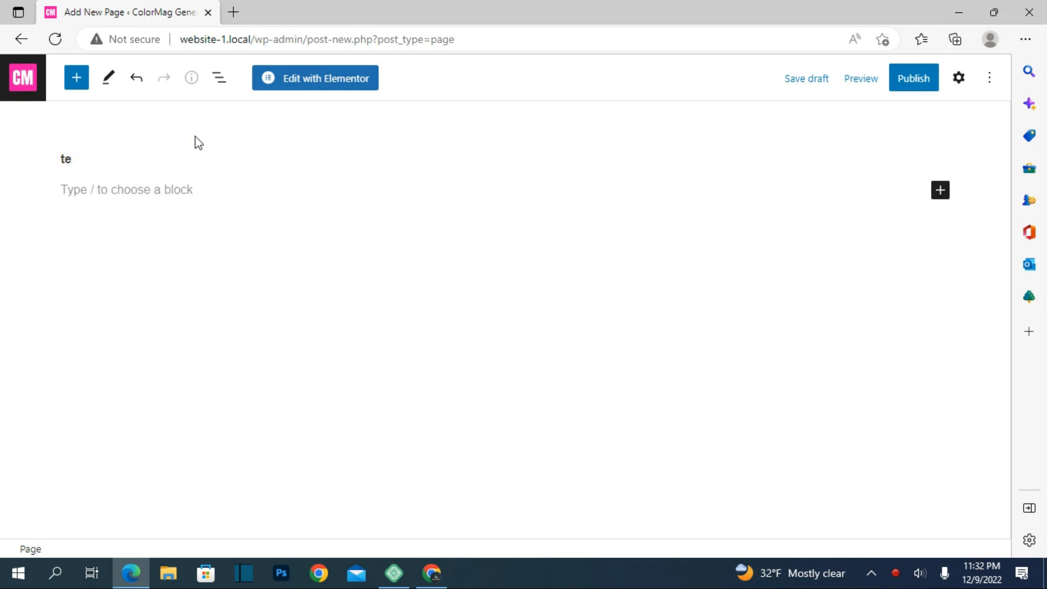
key("BackSpace")
key("BackSpace")
type("Term and")
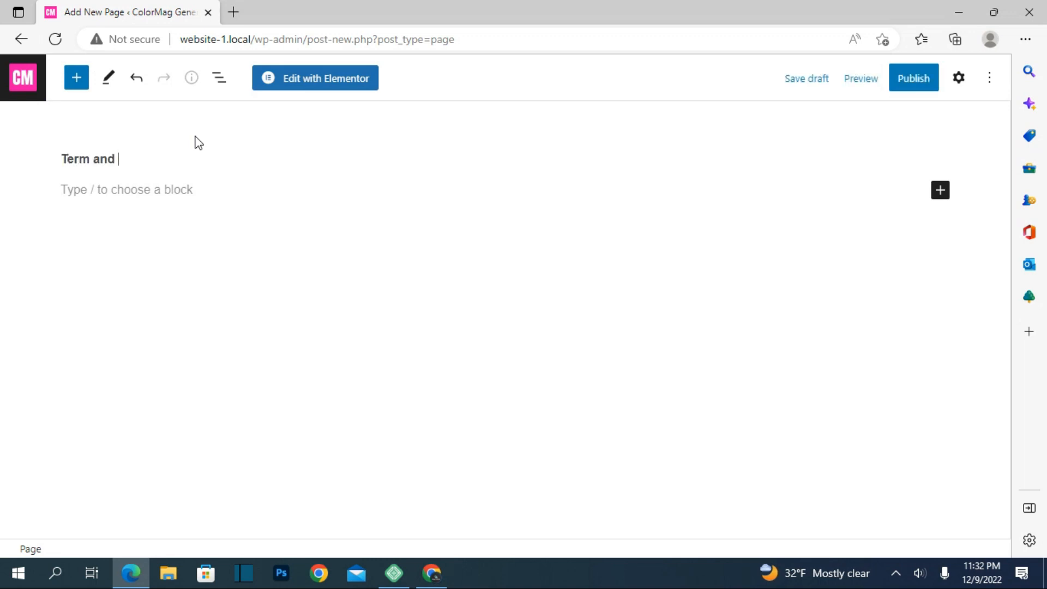
type(" Condition")
Step: Publish the Term and Condition page and view it on the live site
left_click(903, 80)
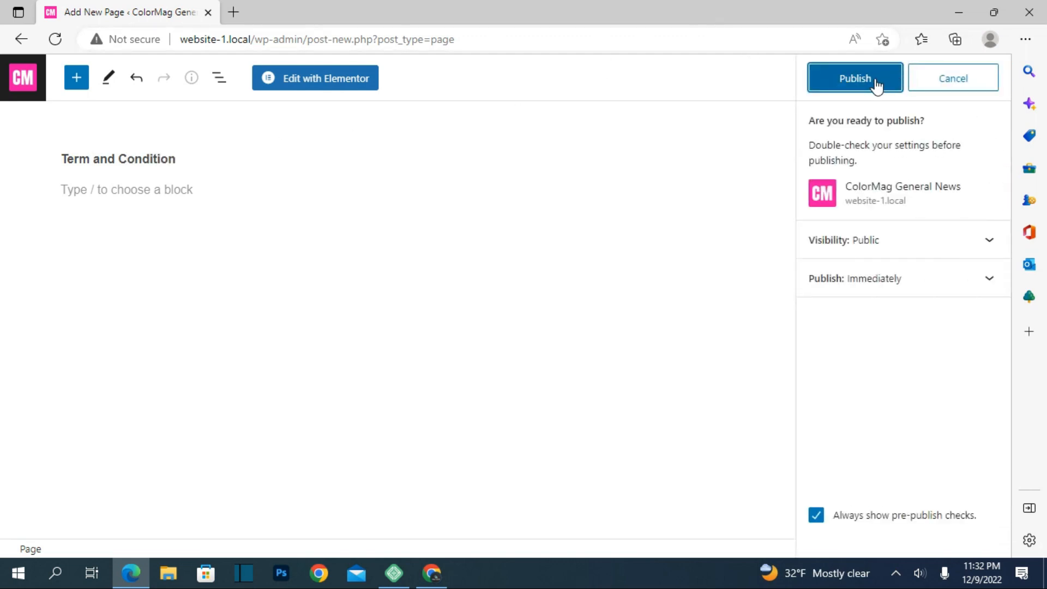
left_click(874, 81)
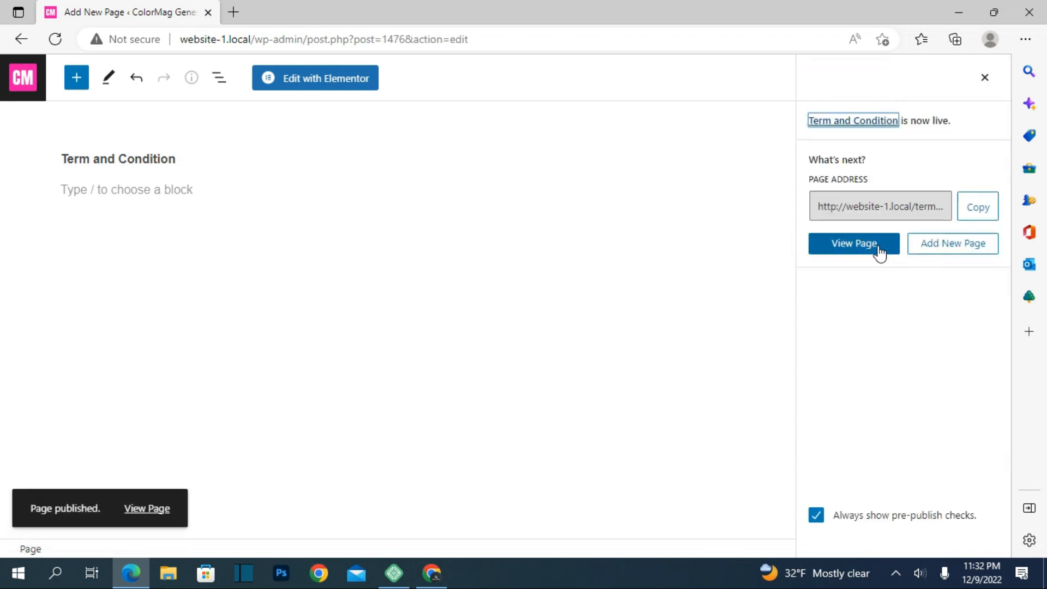
left_click(875, 251)
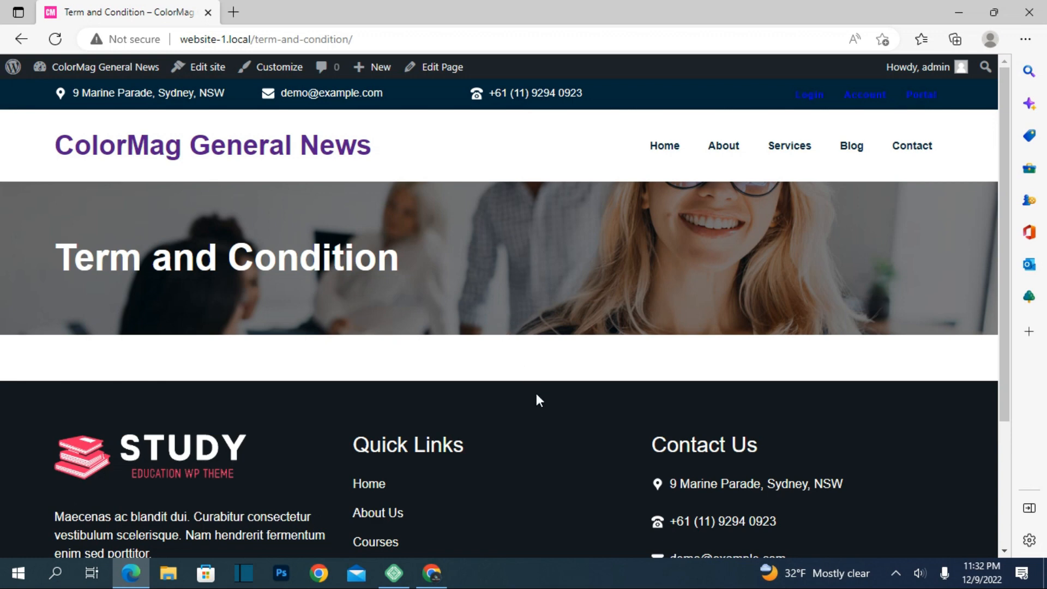
Step: Switch to Chrome and search Google for "terms and conditions generator"
left_click(416, 586)
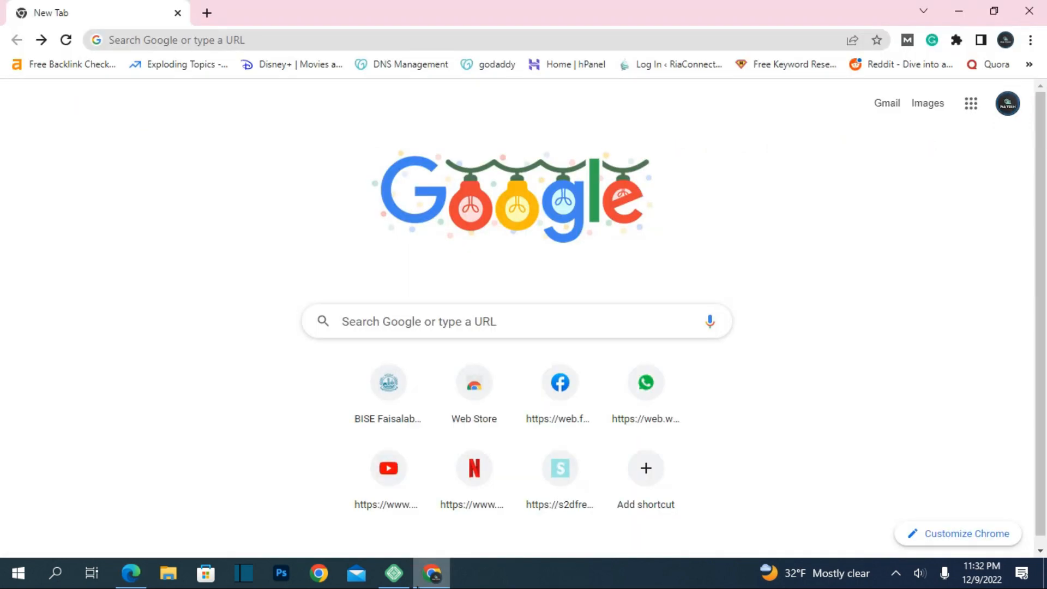
left_click(453, 329)
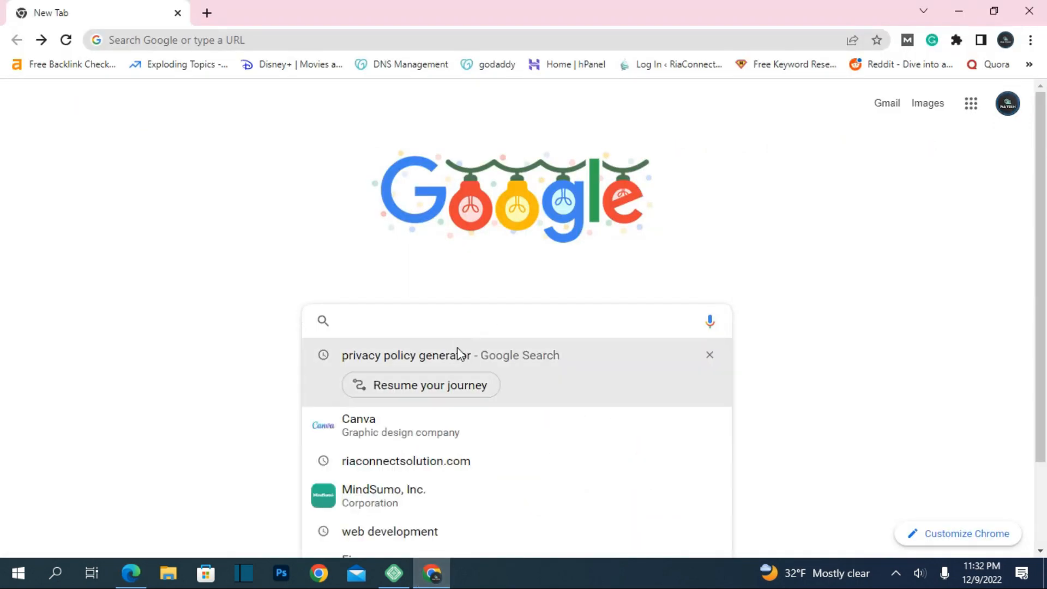
scroll(472, 385, "down", 2)
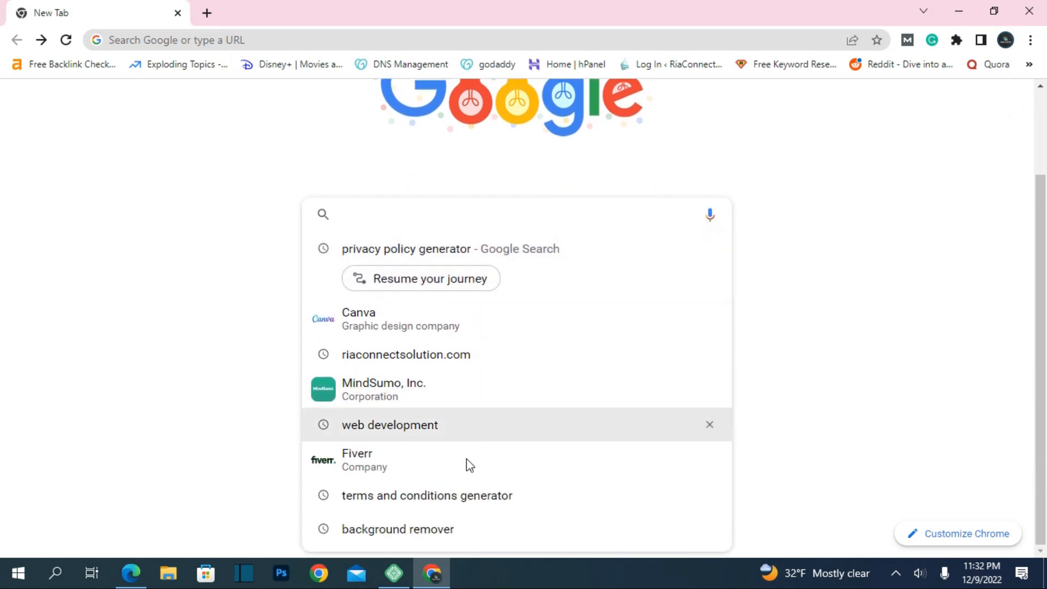
left_click(459, 515)
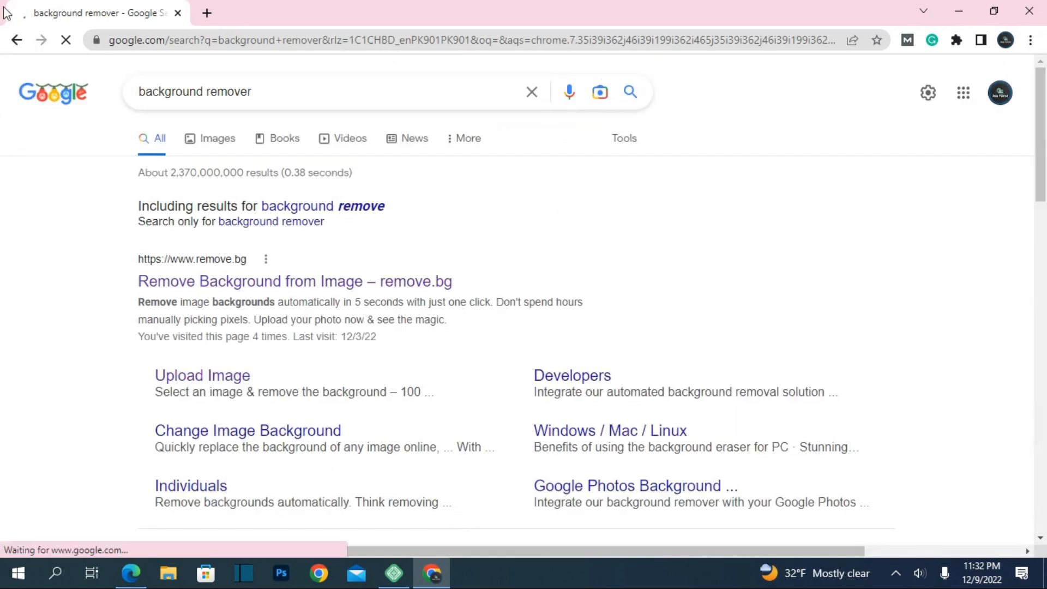
left_click(24, 42)
left_click(442, 333)
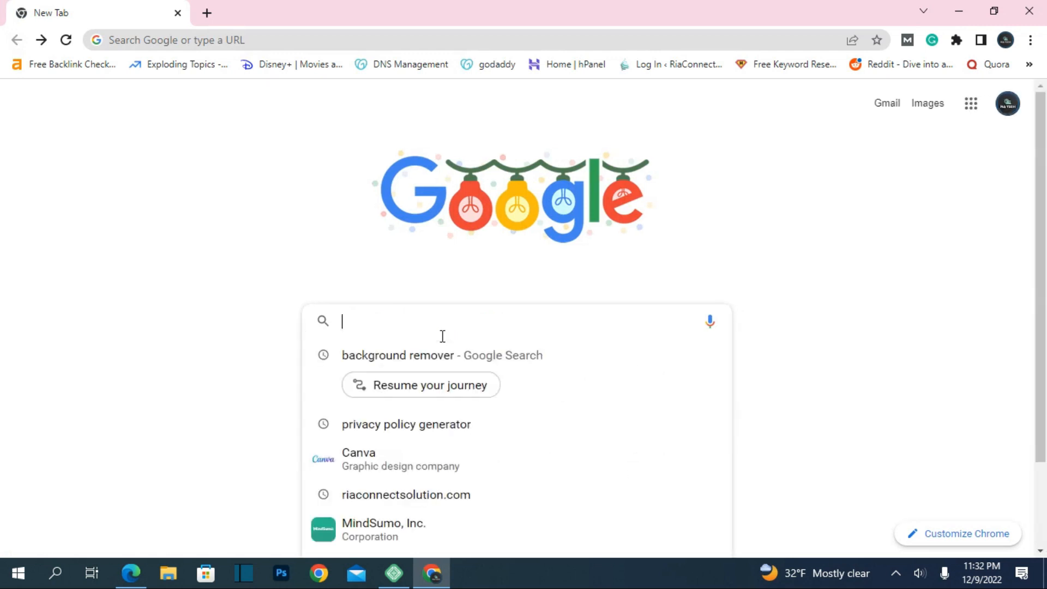
scroll(419, 523, "down", 2)
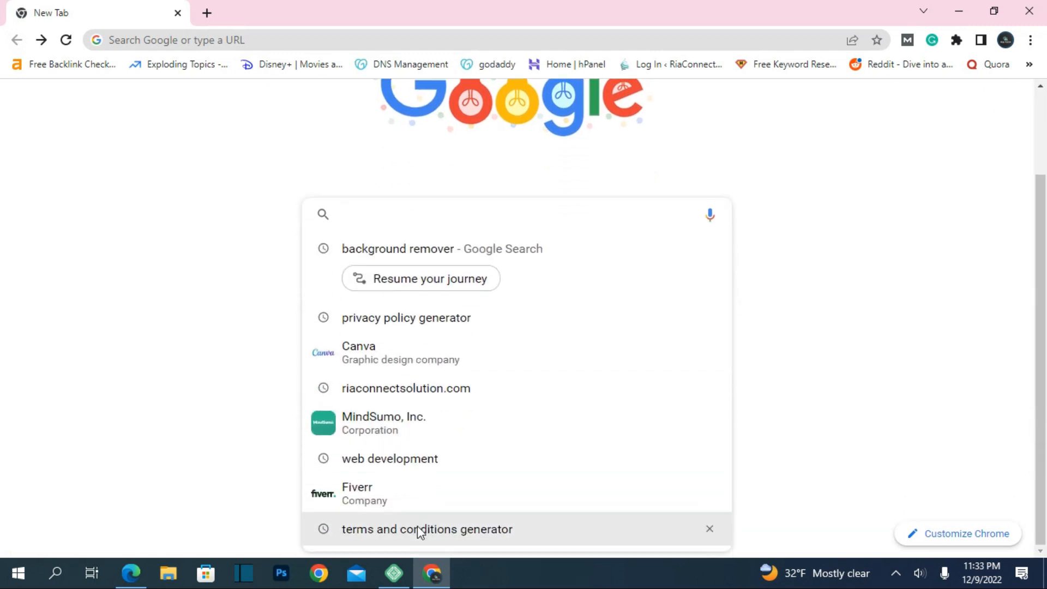
left_click(417, 529)
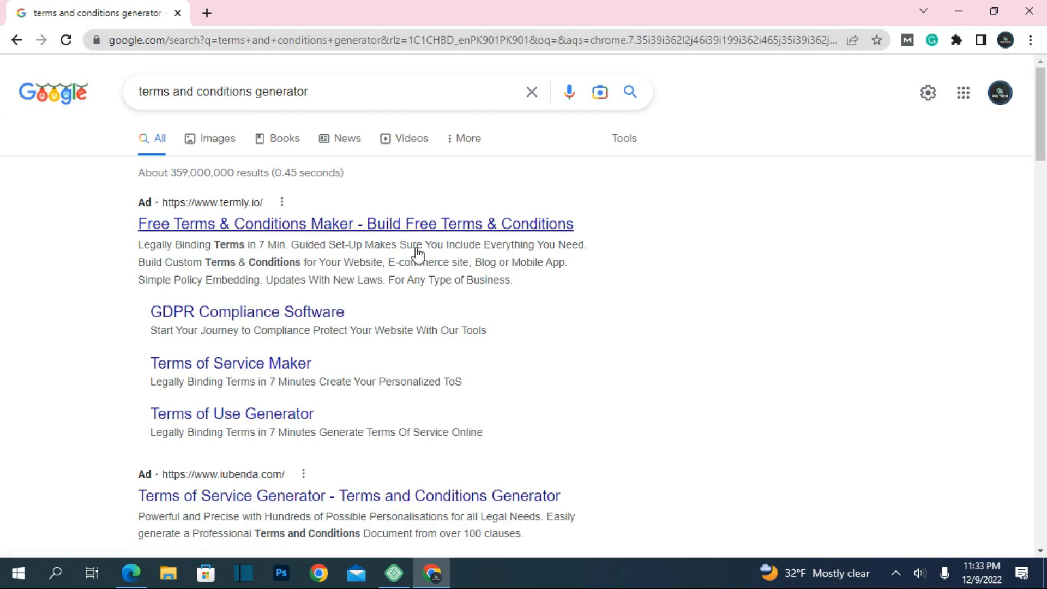
Step: Open Termly's Terms and Conditions Generator from the organic search results
scroll(429, 259, "down", 3)
scroll(429, 259, "down", 3)
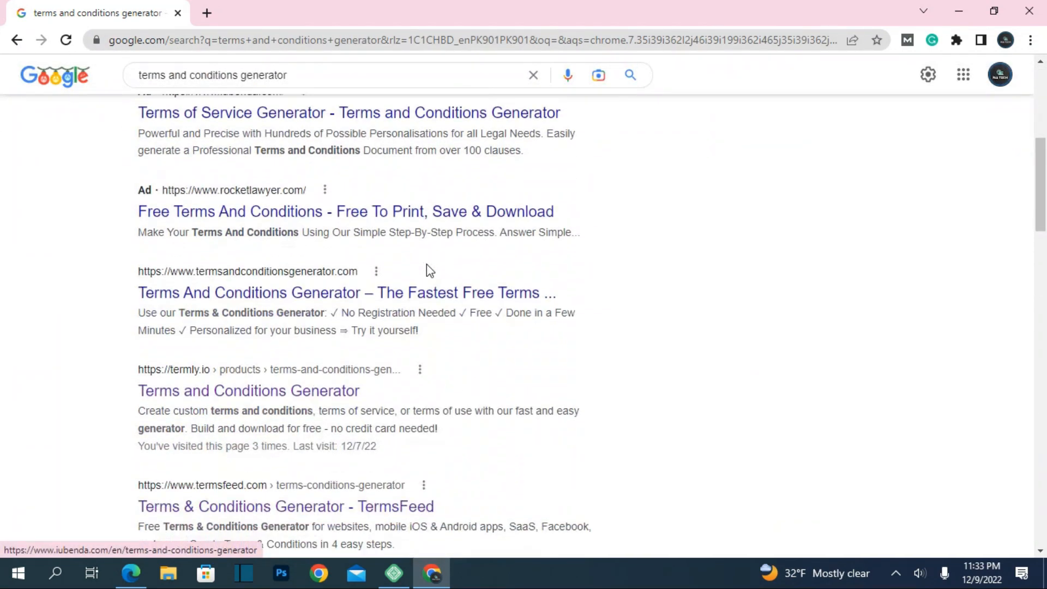
scroll(430, 272, "down", 1)
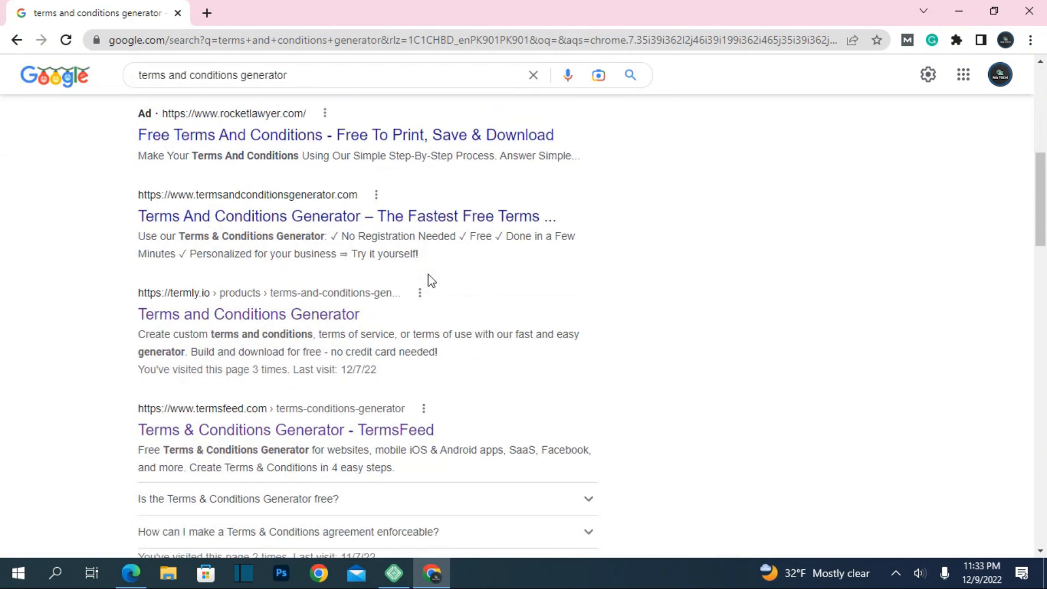
left_click(304, 316)
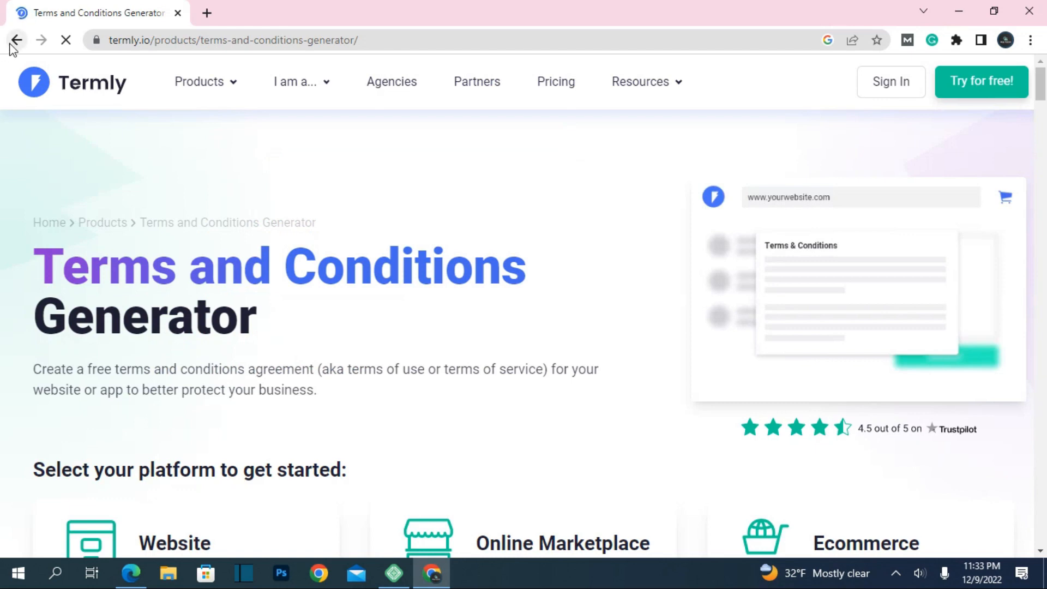
Step: Return to the search results and try the FreePrivacyPolicy generator, starting its terms and conditions wizard
left_click(15, 40)
scroll(447, 273, "down", 4)
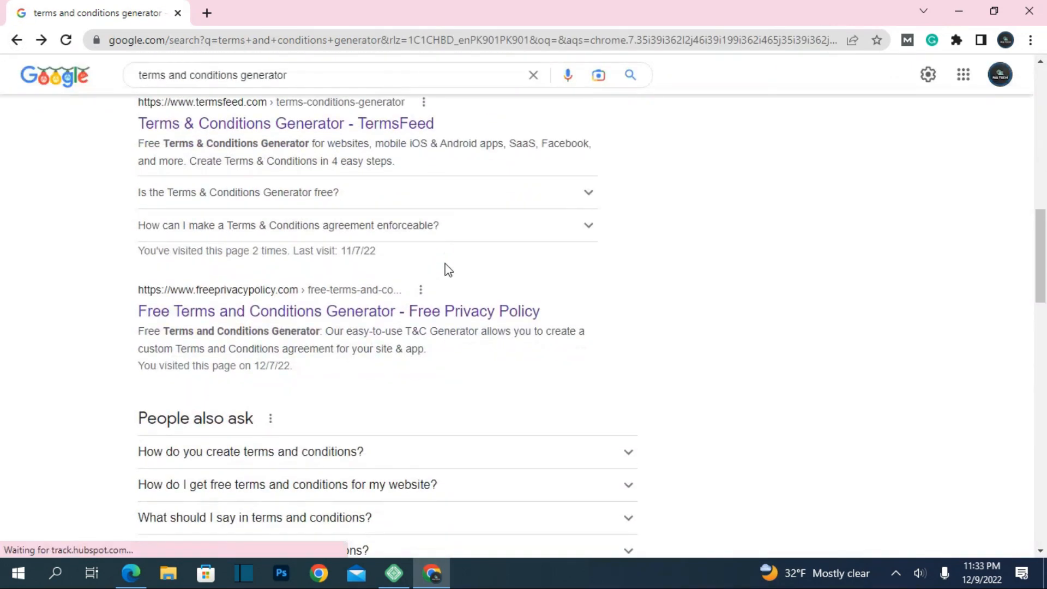
left_click(330, 410)
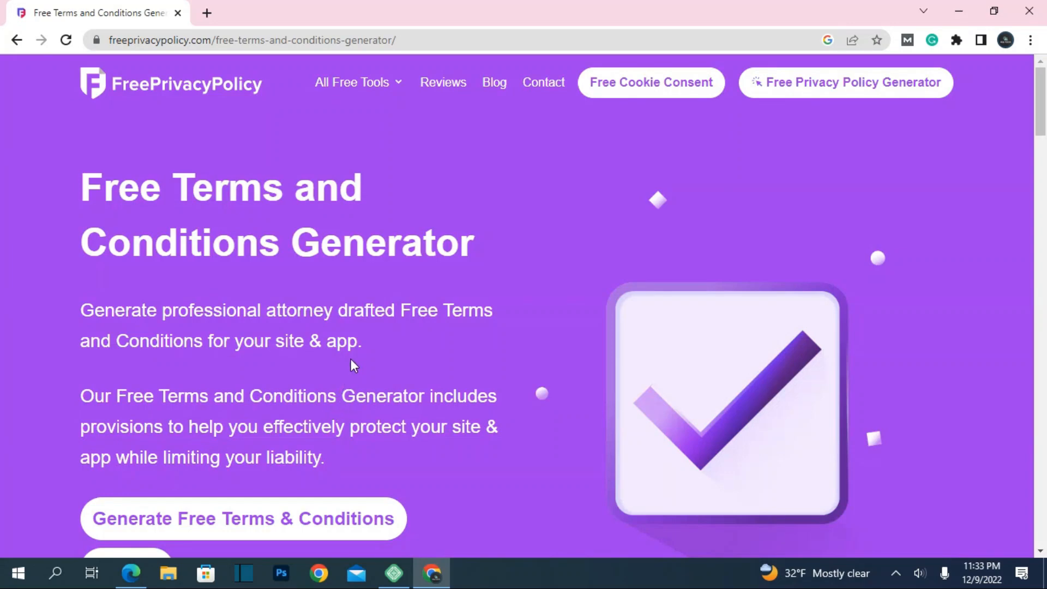
scroll(351, 364, "down", 3)
left_click(292, 377)
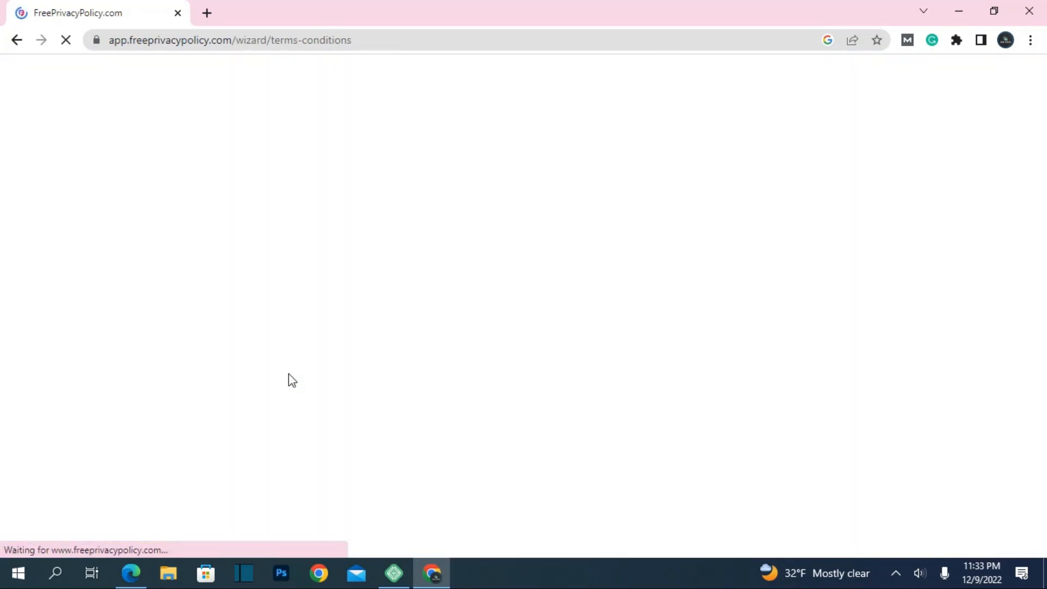
Step: Go back to the search results and try the PrivacyPolicies.com terms and conditions generator, launching its wizard
left_click(21, 42)
left_click(21, 41)
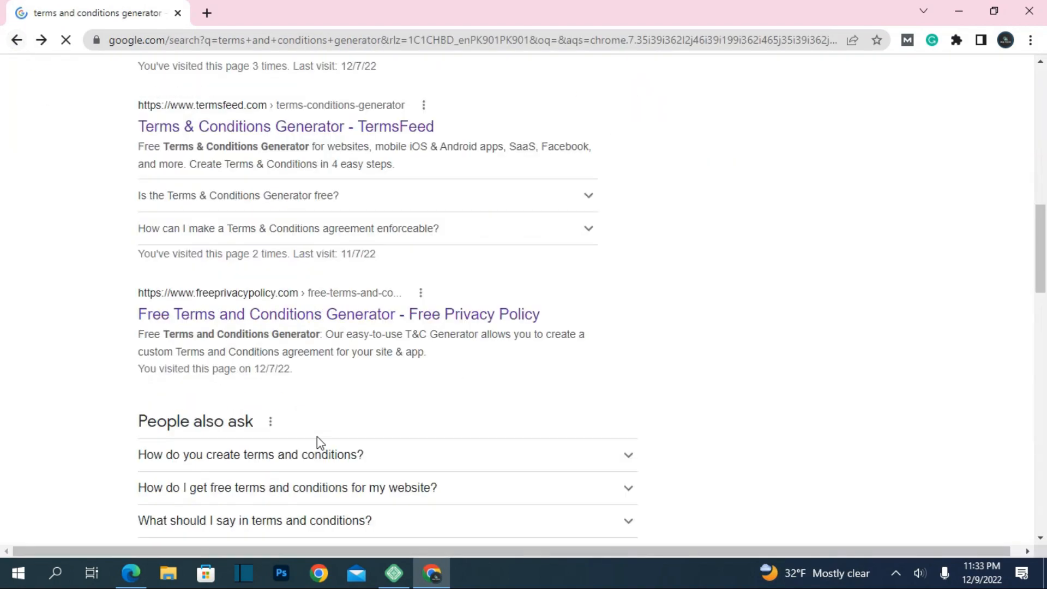
scroll(314, 414, "down", 10)
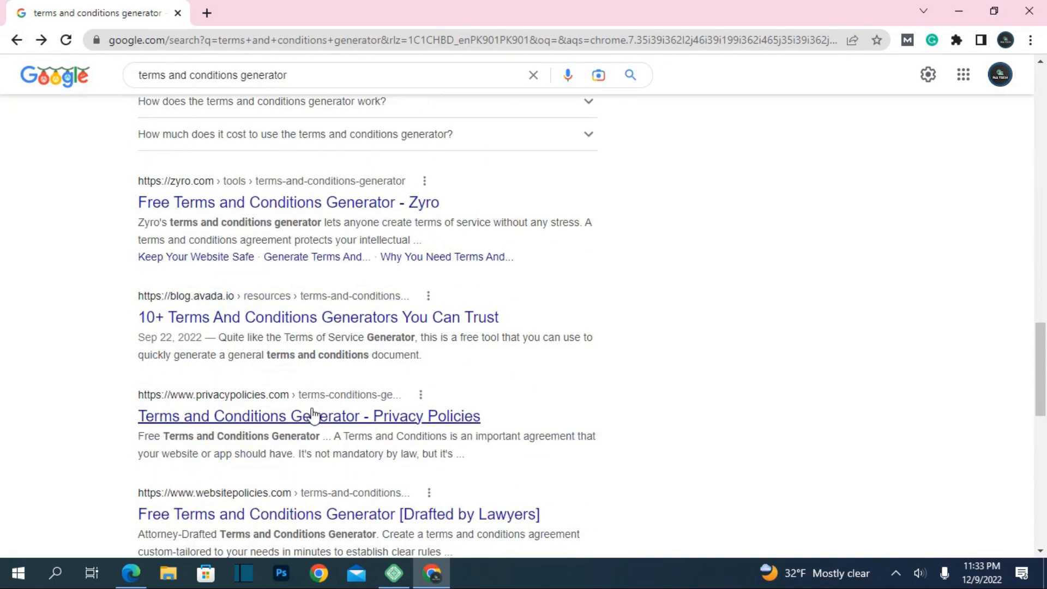
left_click(314, 421)
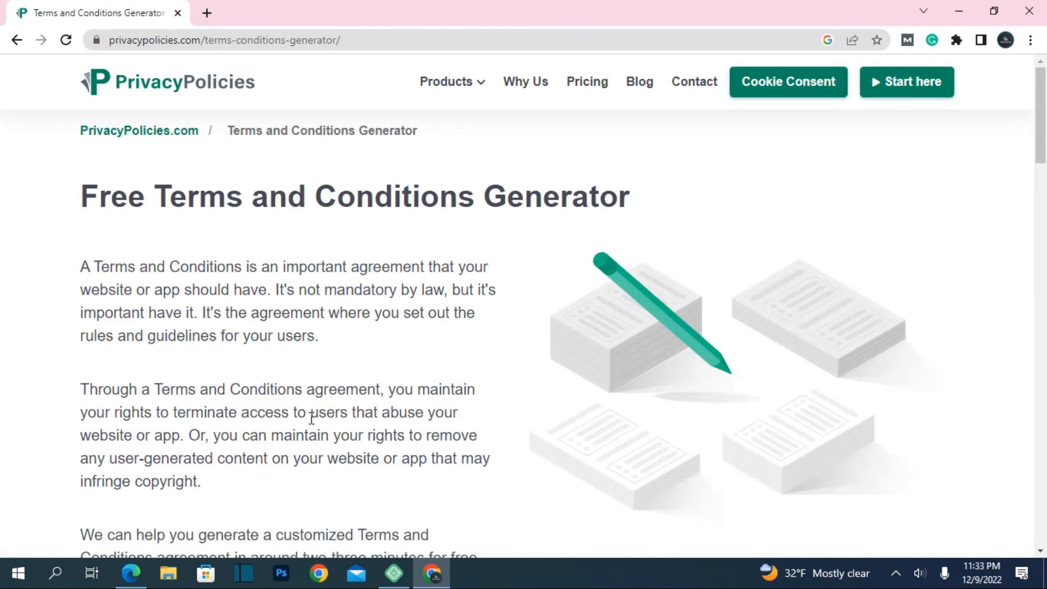
left_click(937, 94)
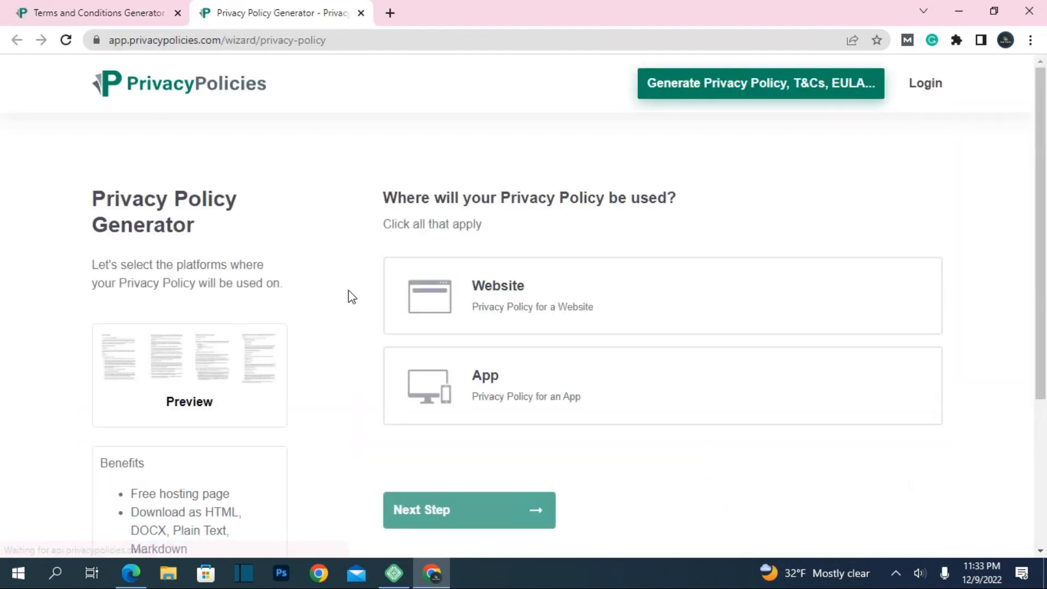
Step: Close the wizard, return to the search results and open the Terms and Conditions Sample Generator site
left_click(361, 12)
left_click(16, 40)
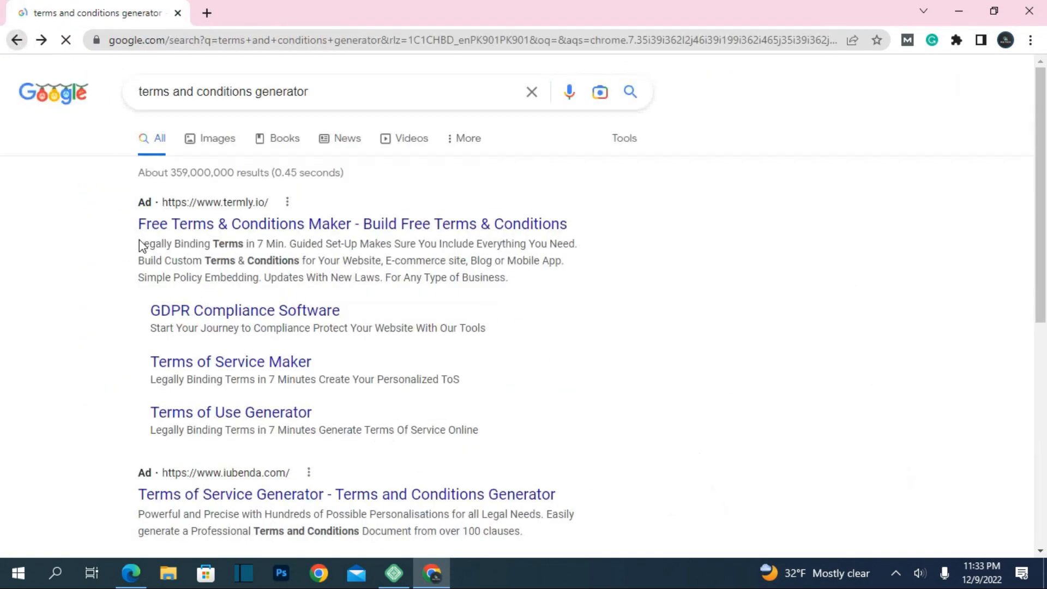
scroll(276, 334, "down", 15)
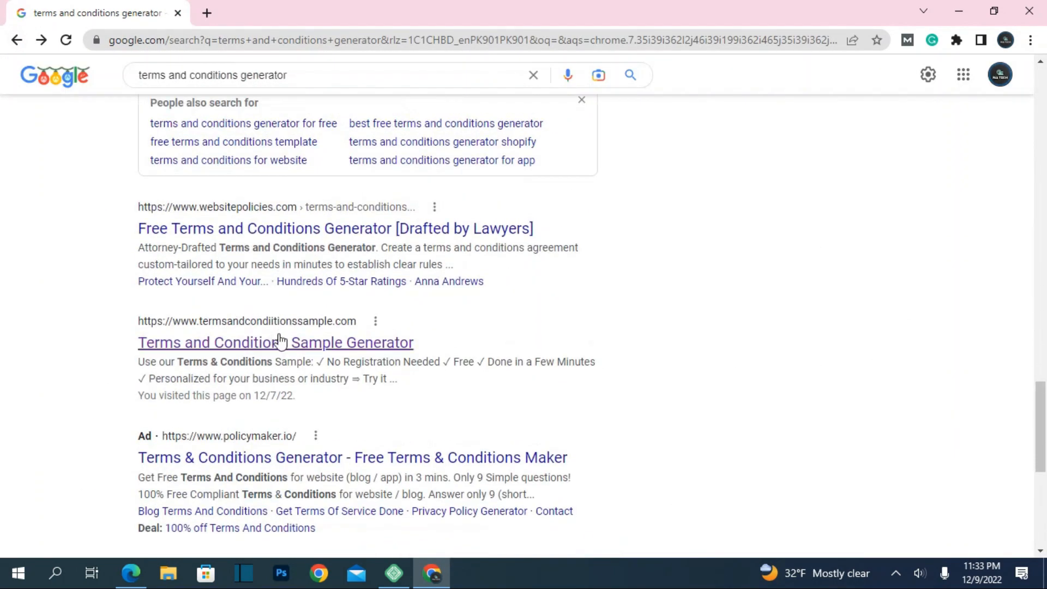
left_click(280, 342)
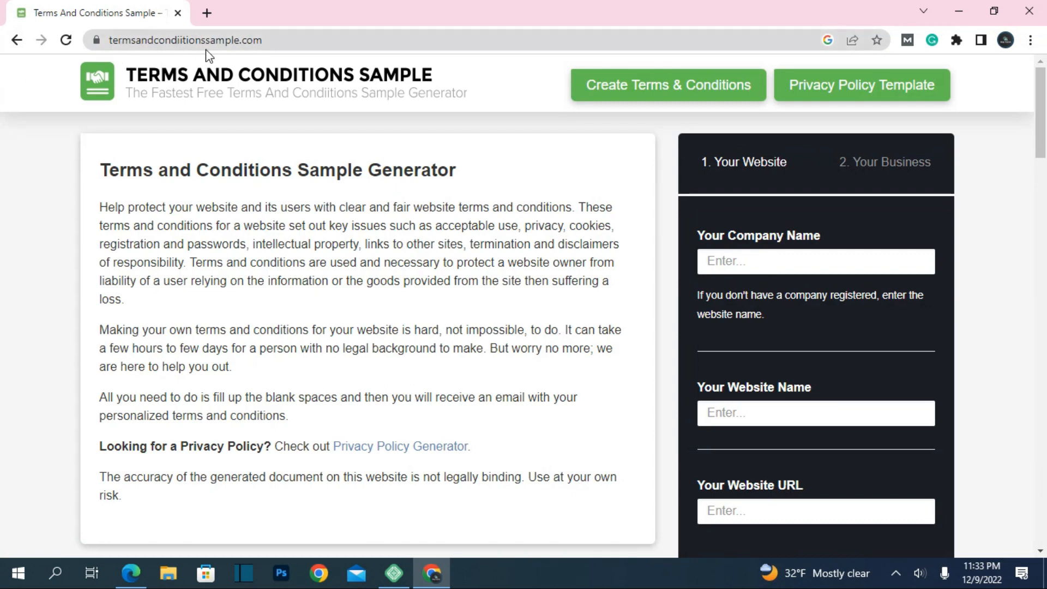
left_click(797, 269)
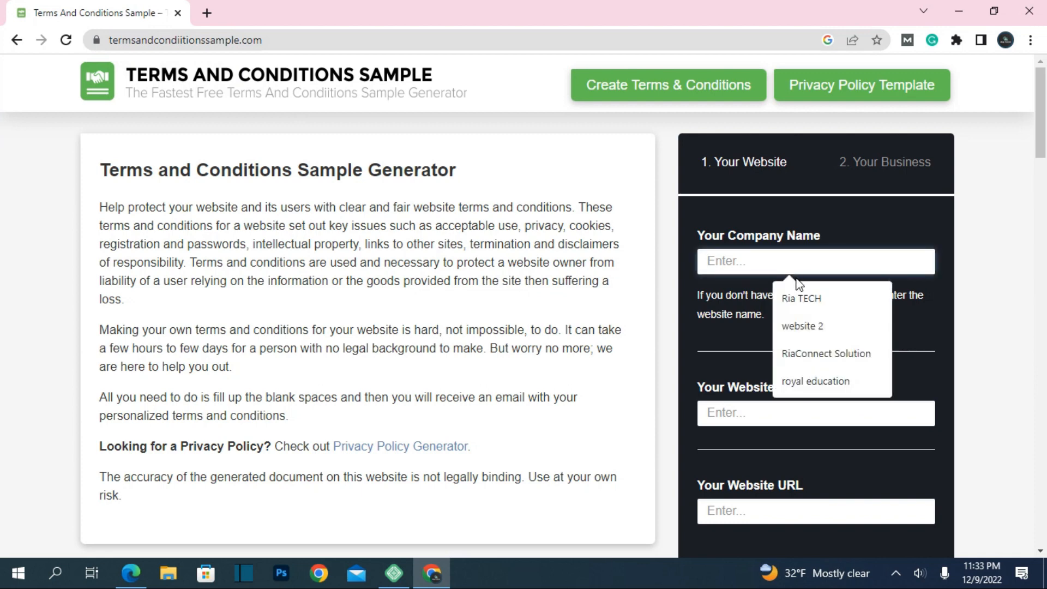
left_click(807, 326)
scroll(759, 331, "down", 4)
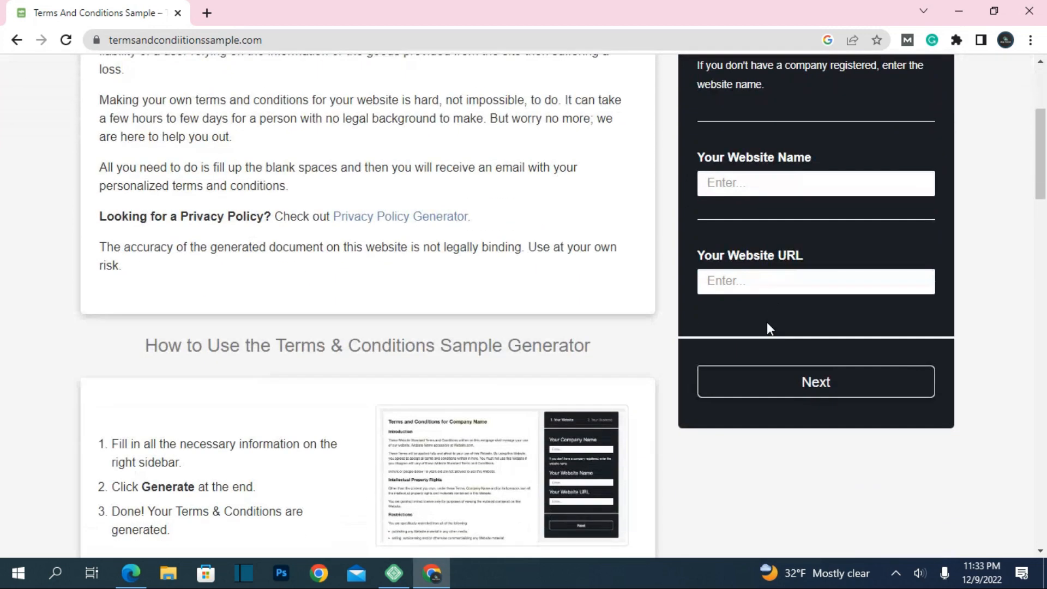
left_click(763, 190)
left_click(793, 218)
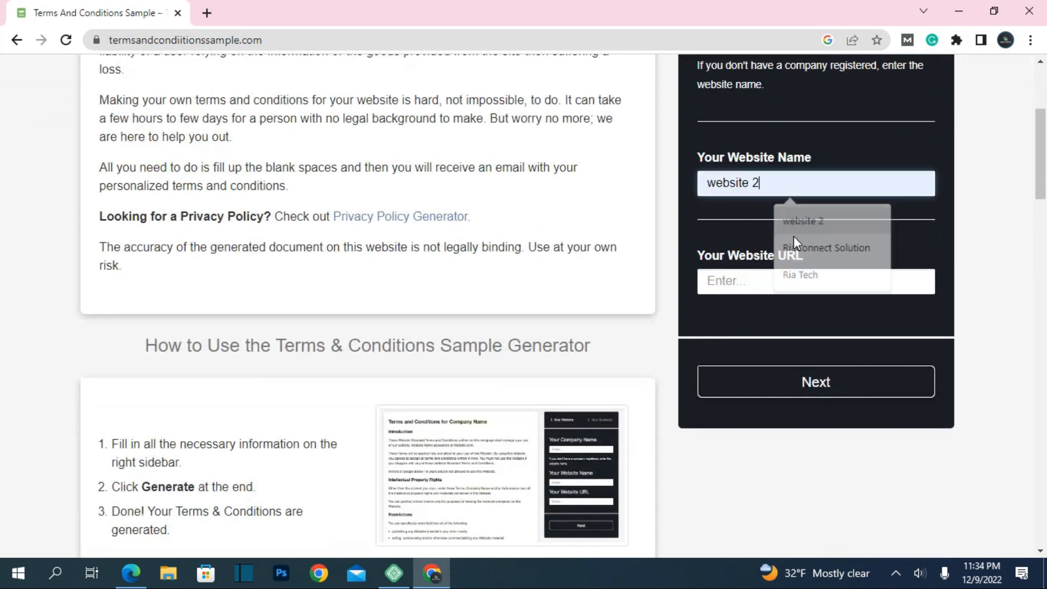
left_click(783, 272)
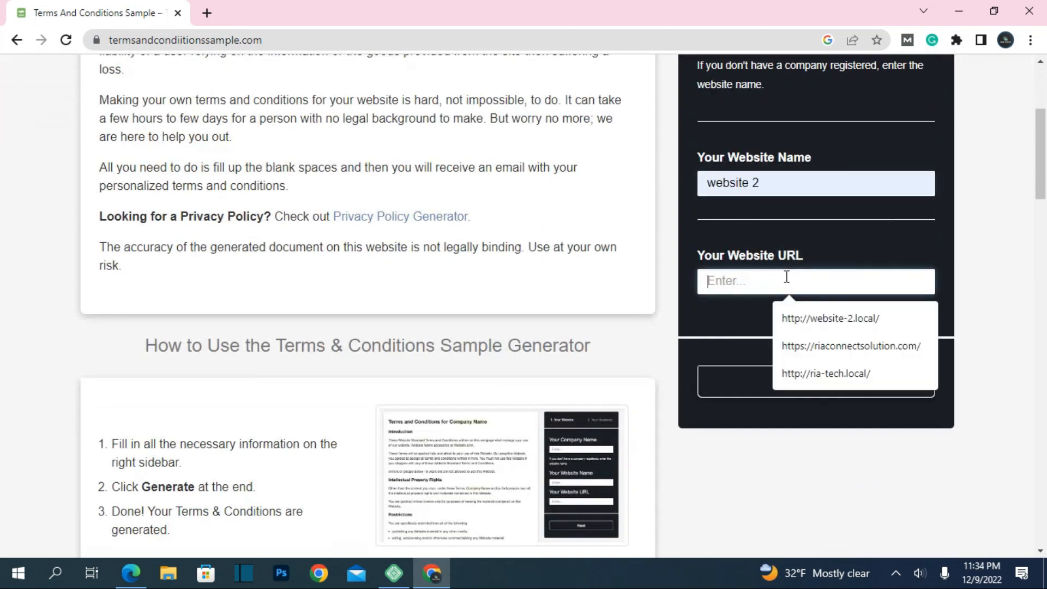
left_click(813, 316)
left_click(793, 381)
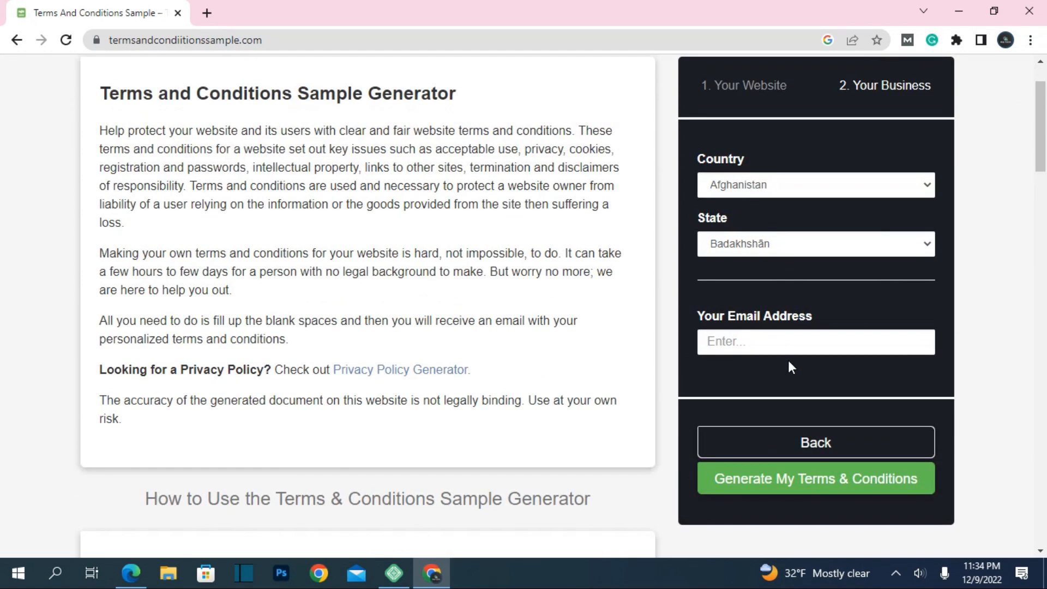
Step: Set the business country to United States and the state to New Jersey
left_click(898, 191)
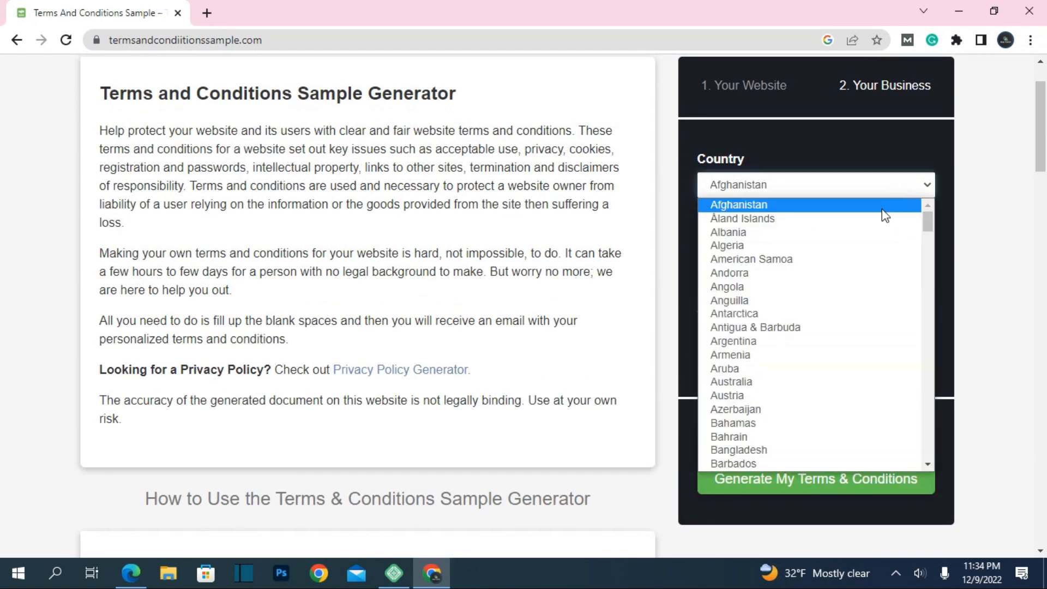
type("un")
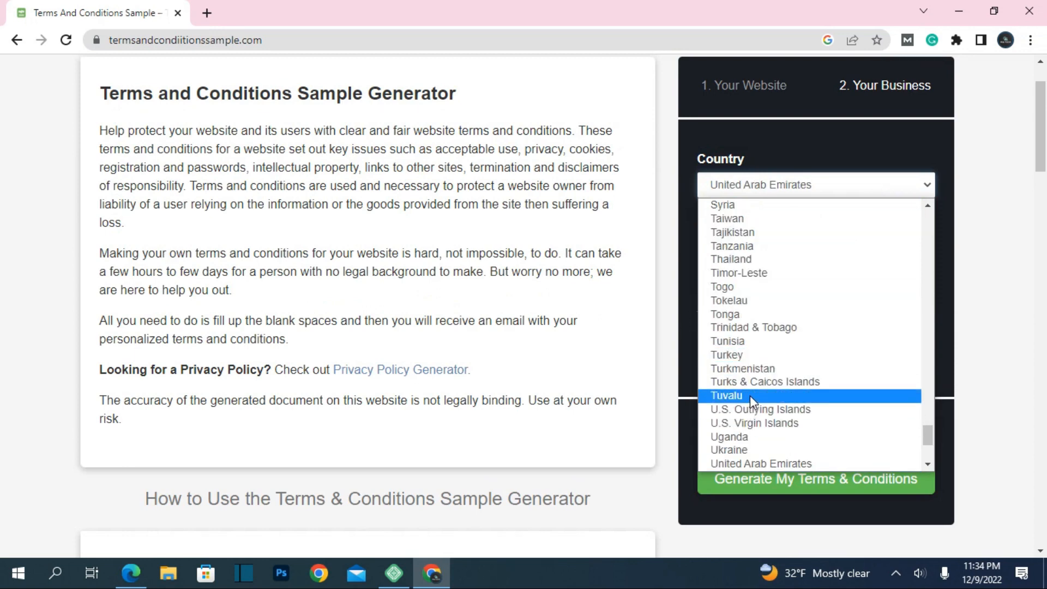
scroll(750, 400, "down", 3)
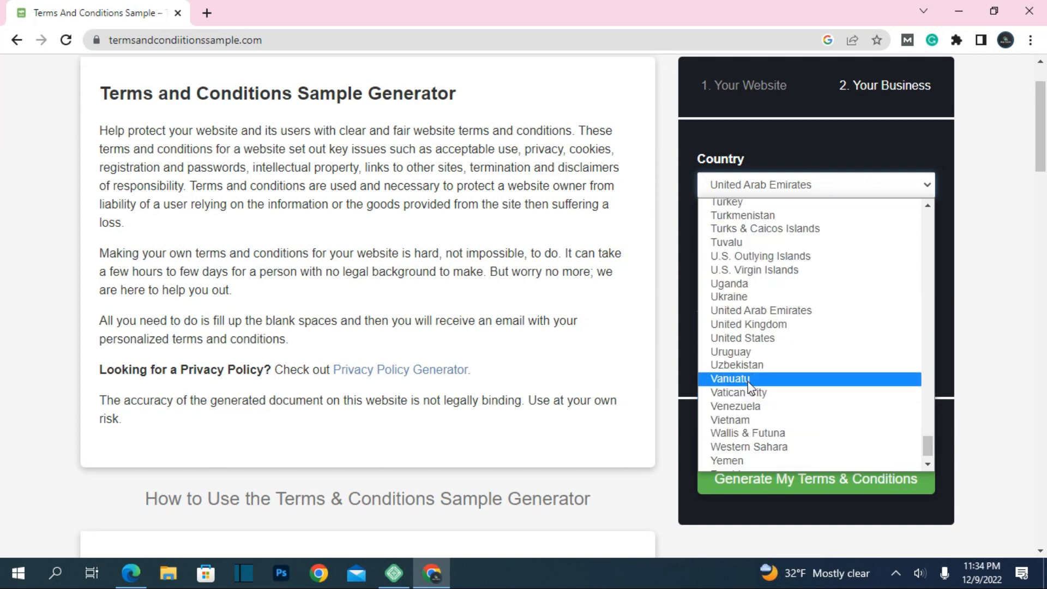
left_click(758, 340)
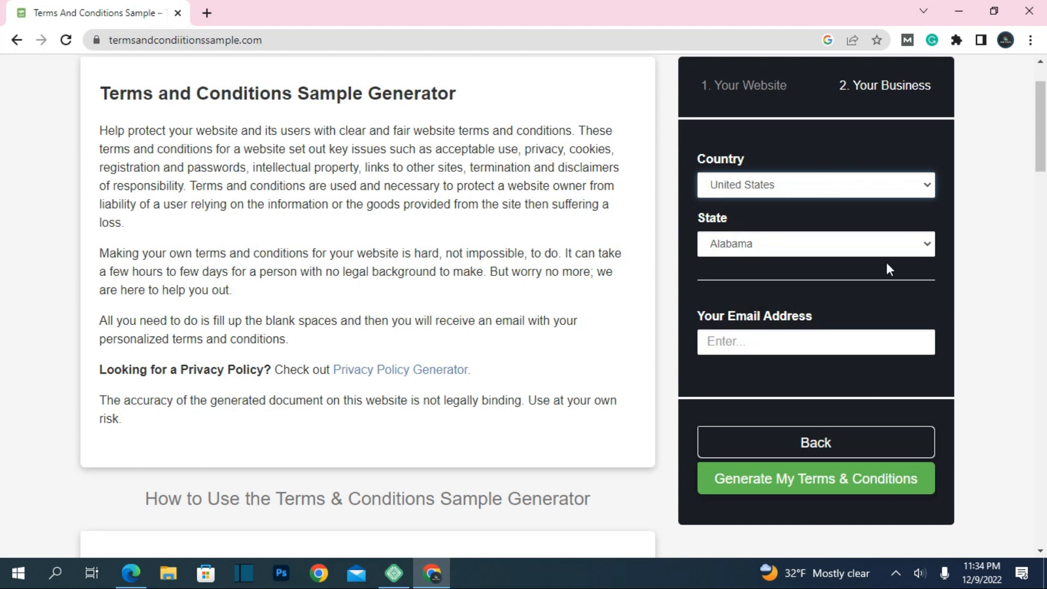
left_click(903, 252)
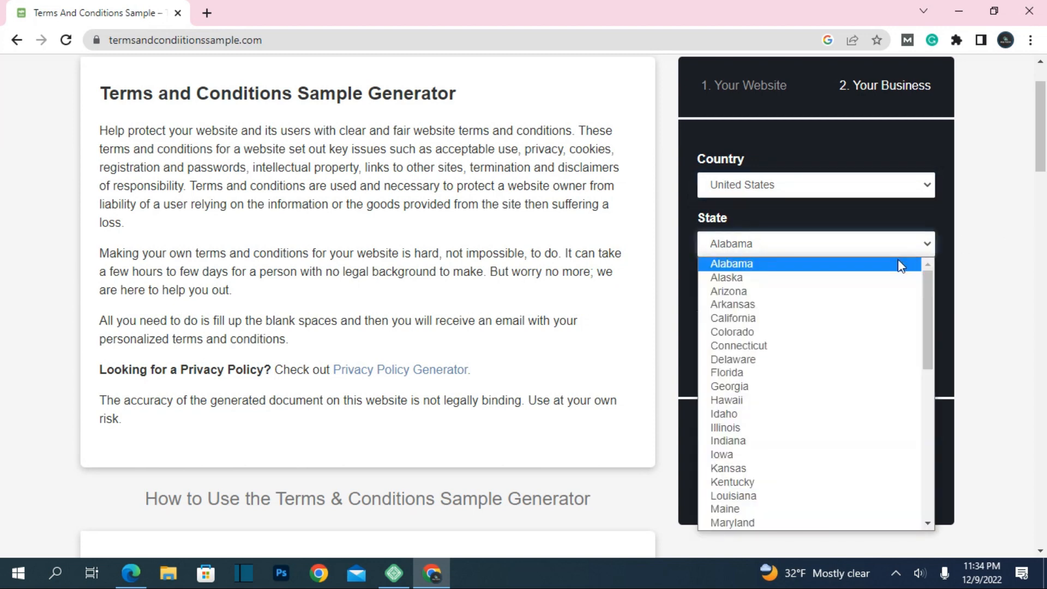
key("n")
scroll(851, 352, "down", 5)
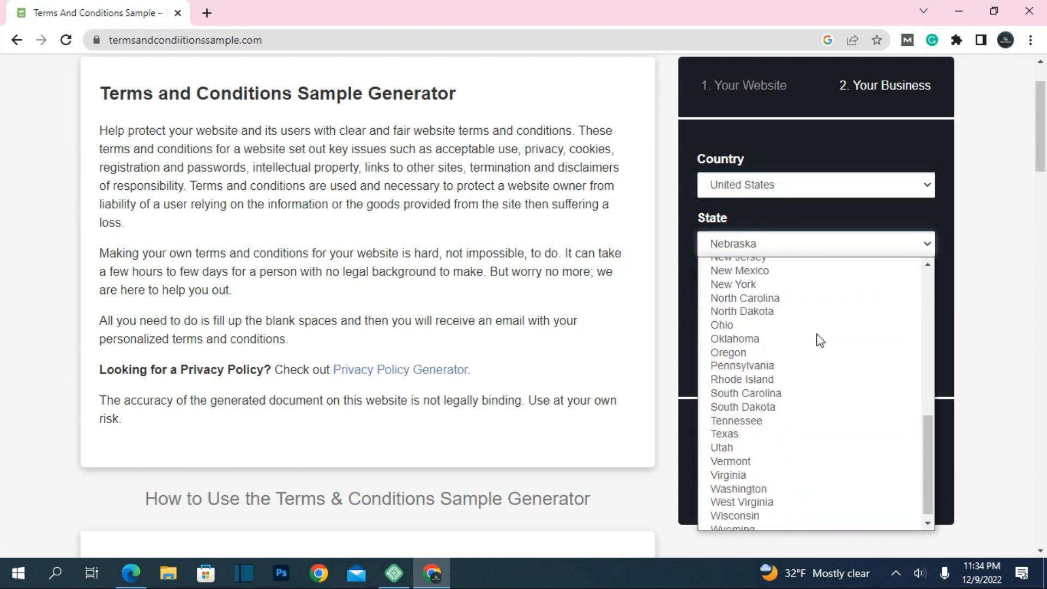
scroll(800, 319, "up", 4)
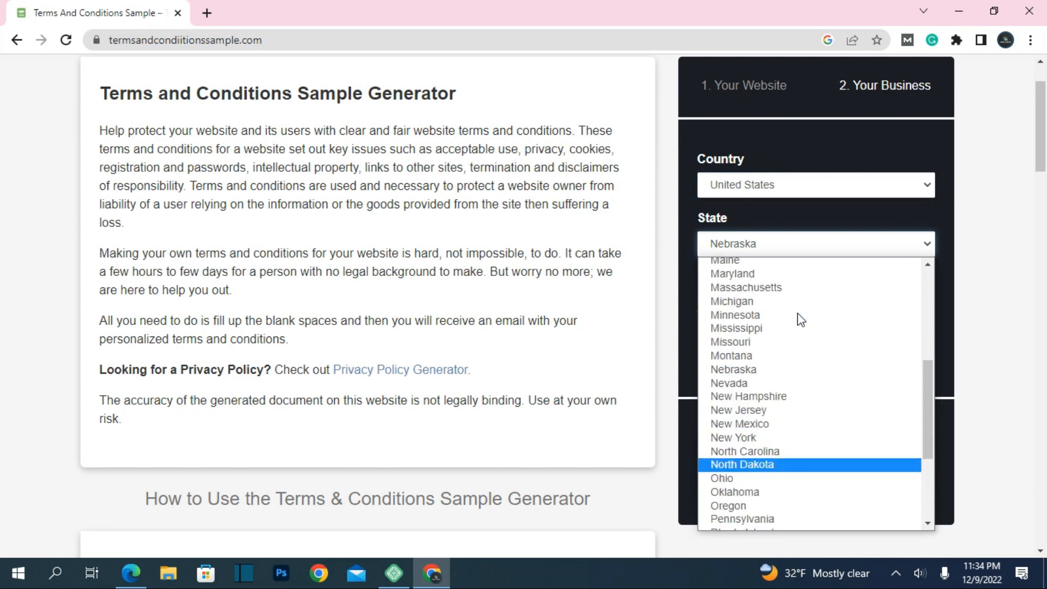
left_click(778, 409)
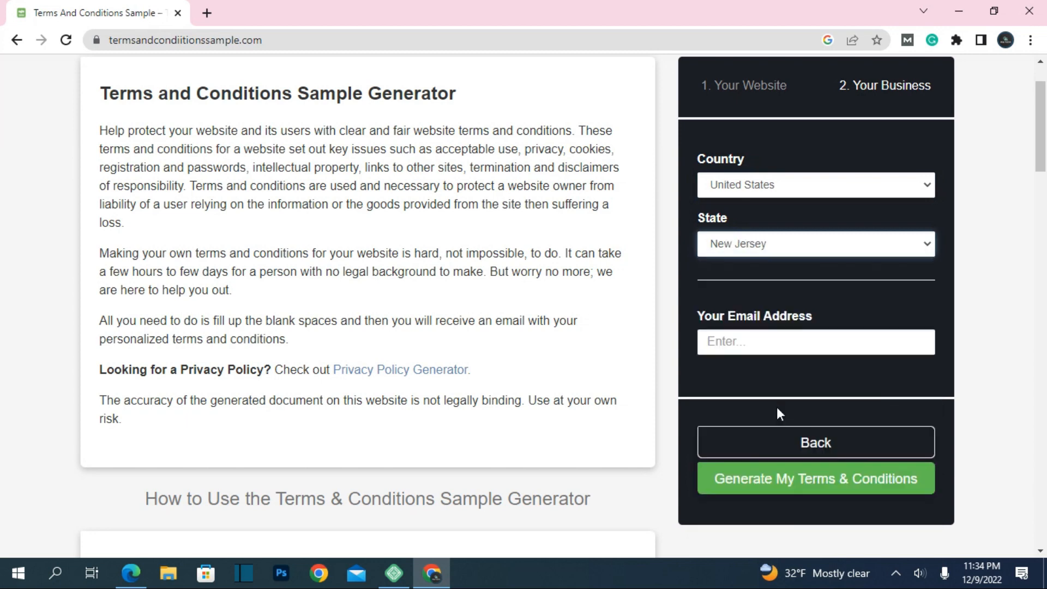
Step: Fill in the contact e-mail address with a saved suggestion and generate the terms and conditions
left_click(825, 344)
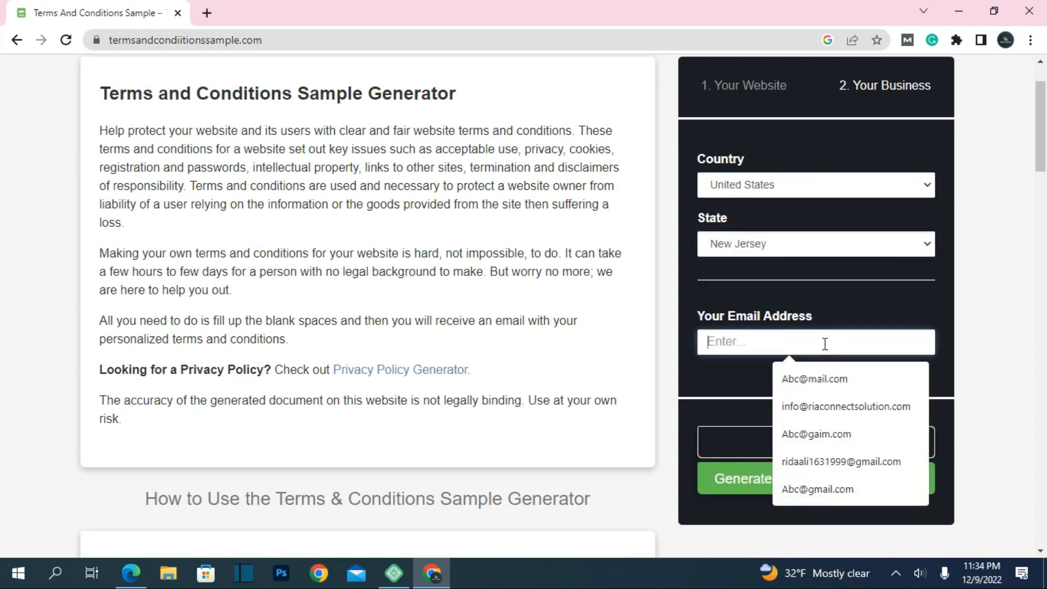
left_click(826, 378)
left_click(841, 483)
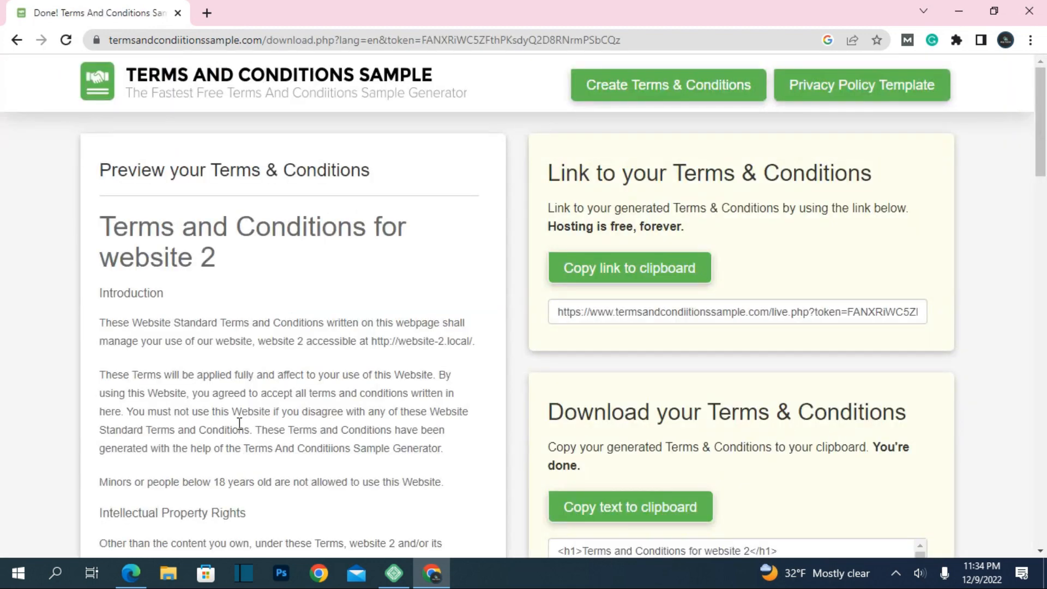
Step: Copy the previewed terms text from the Introduction heading through the end of the Governing Law & Jurisdiction section
scroll(339, 389, "down", 1)
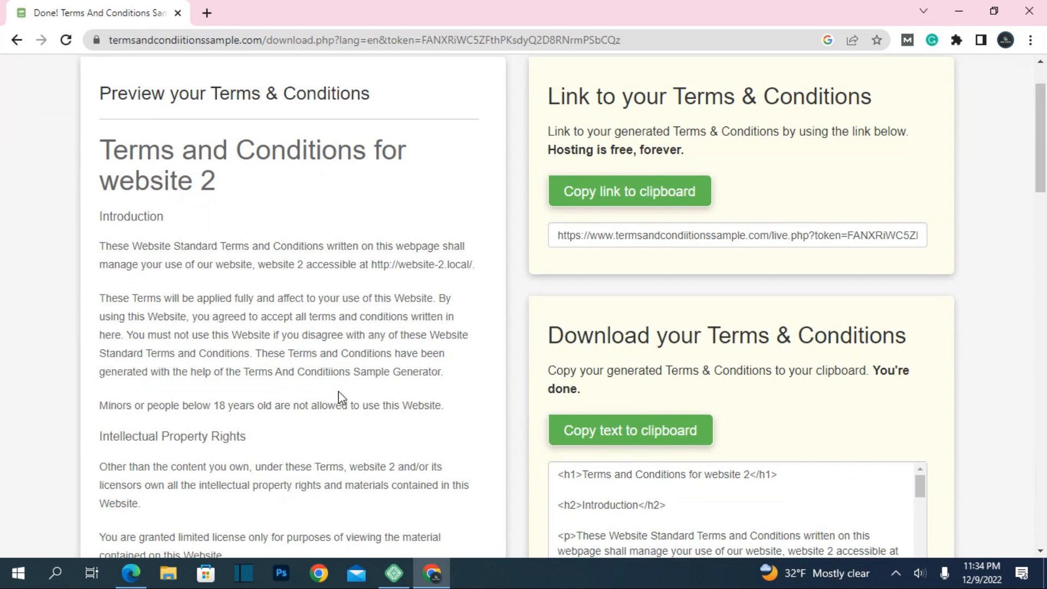
scroll(339, 398, "down", 2)
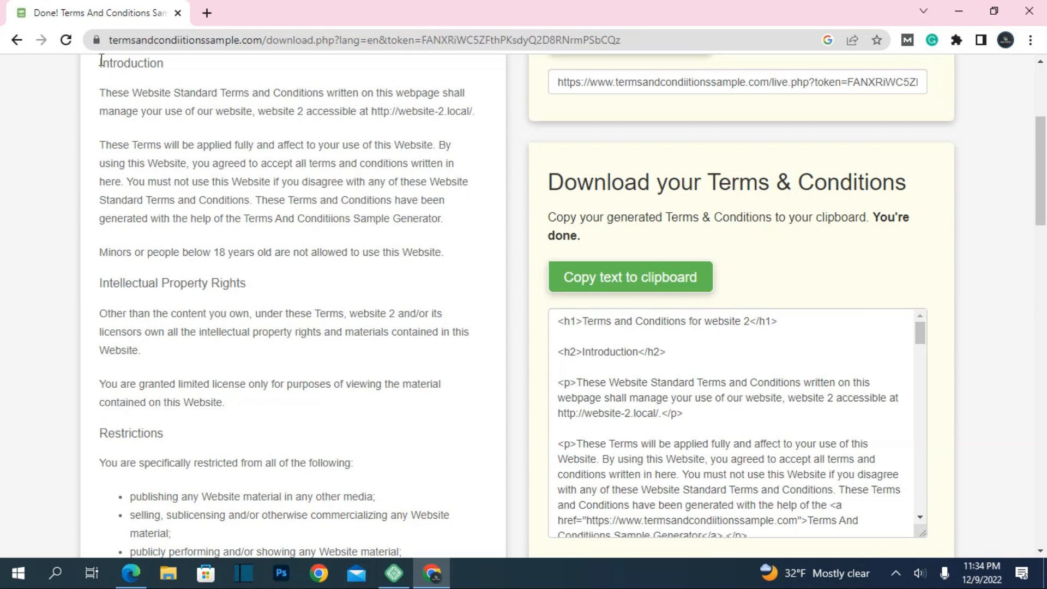
left_click_drag(100, 59, 431, 557)
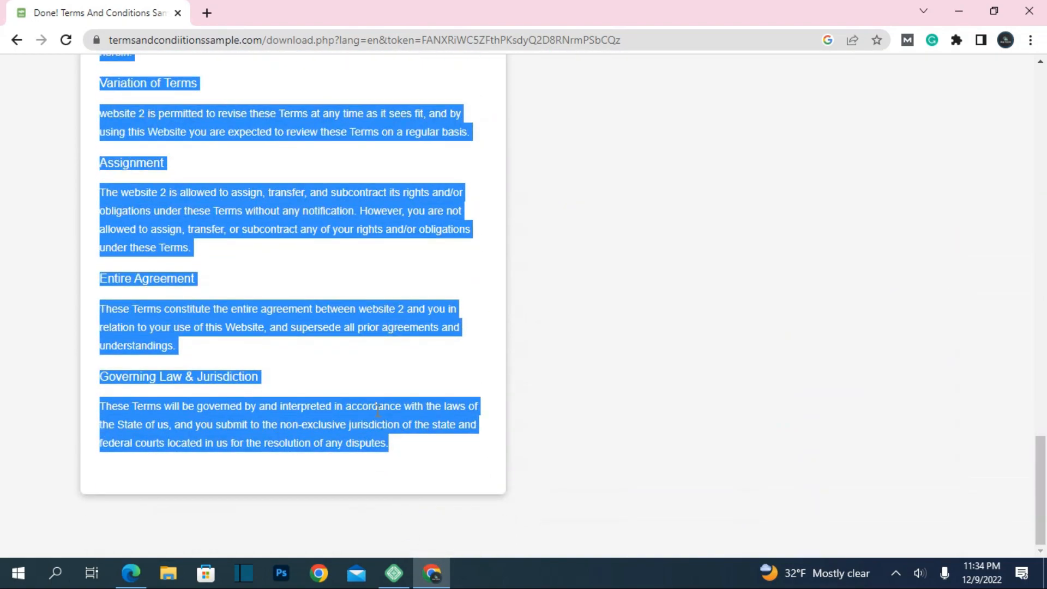
Step: Switch to the WordPress site in Edge and open the Term and Condition page for editing with Elementor
left_click(131, 572)
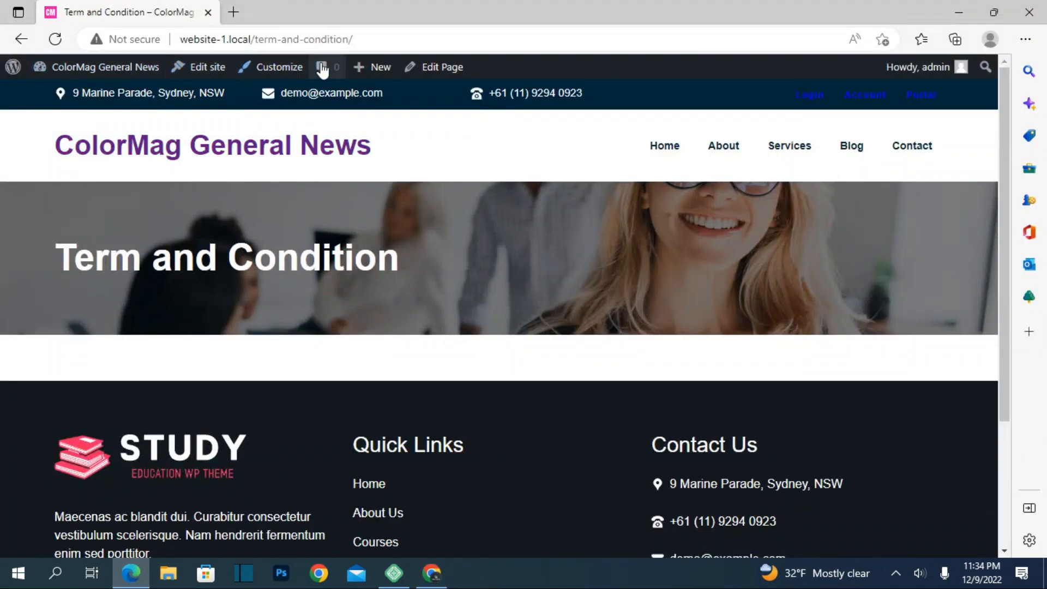
left_click(436, 66)
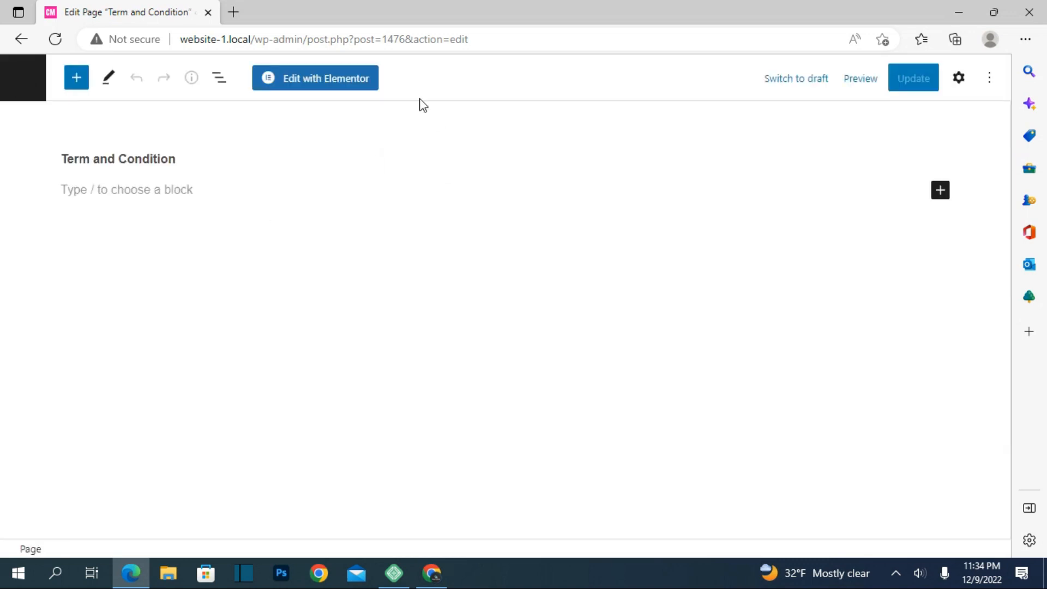
left_click(285, 78)
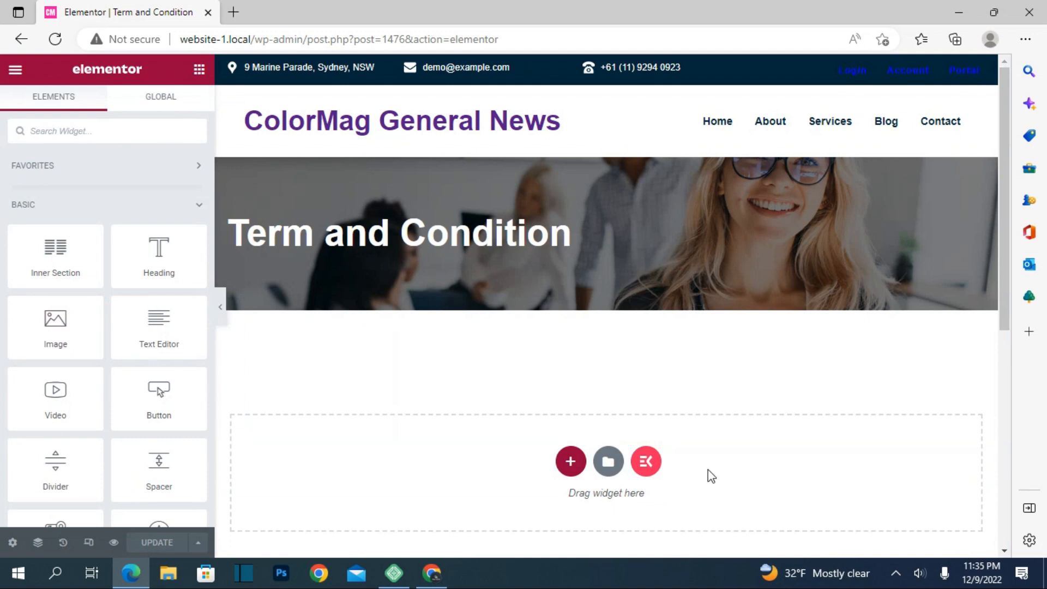
Step: Add a single-column section to the page and place a Text Editor widget in it
left_click(569, 466)
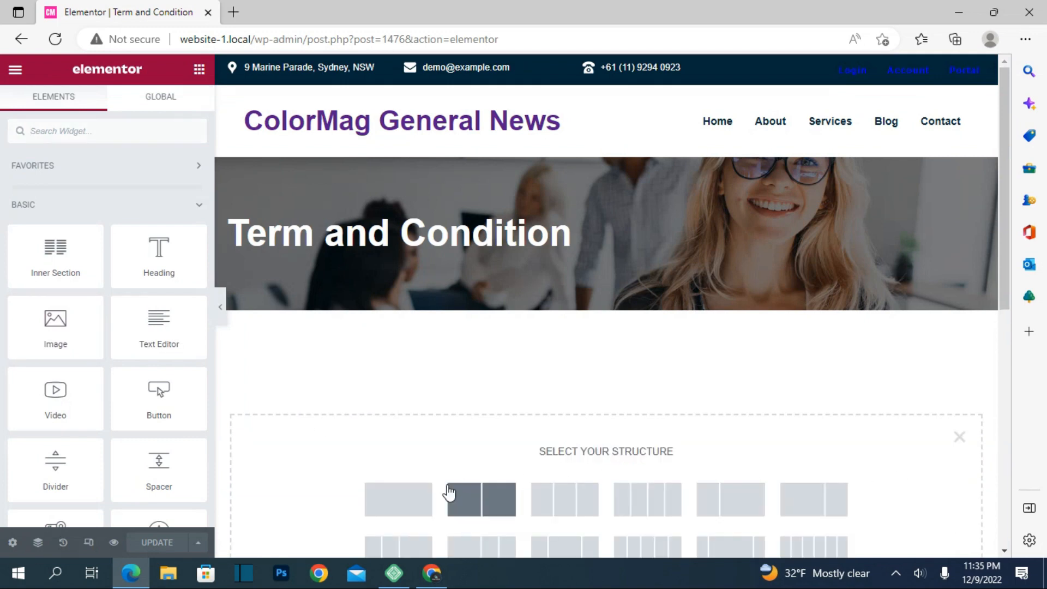
left_click(433, 496)
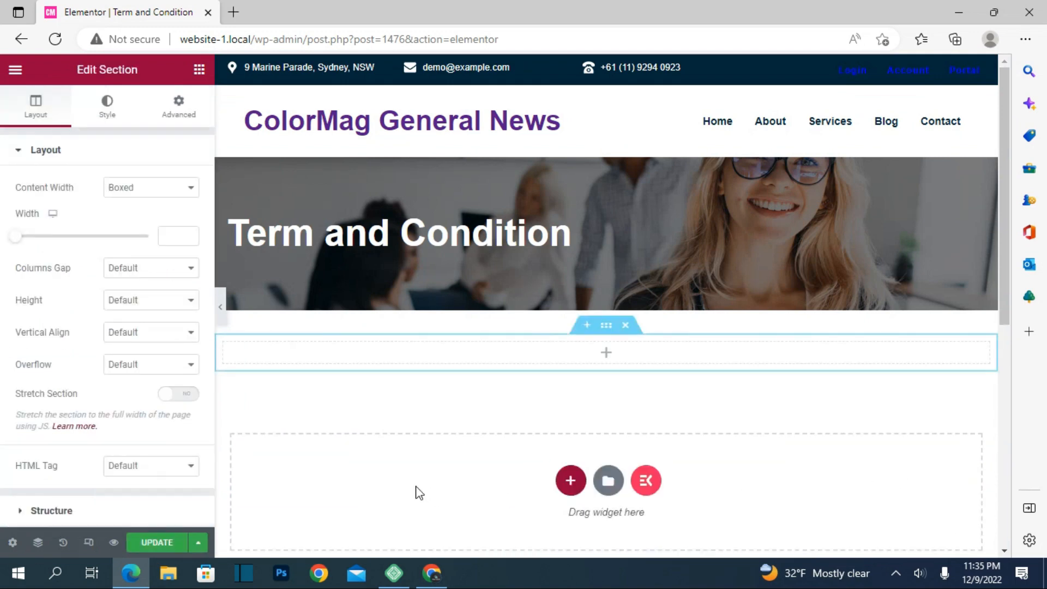
left_click(644, 360)
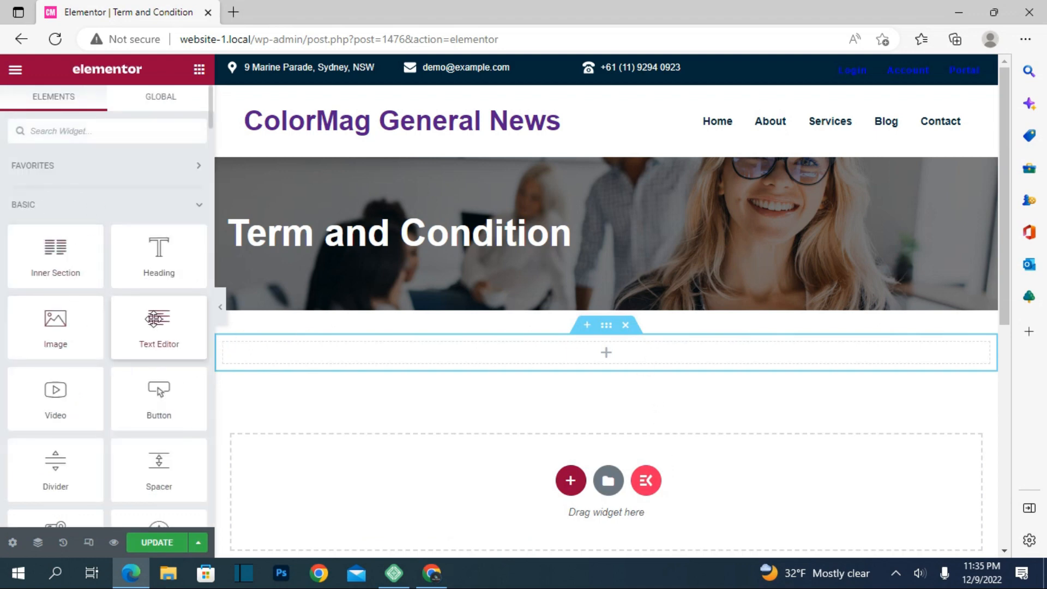
left_click_drag(157, 349, 562, 358)
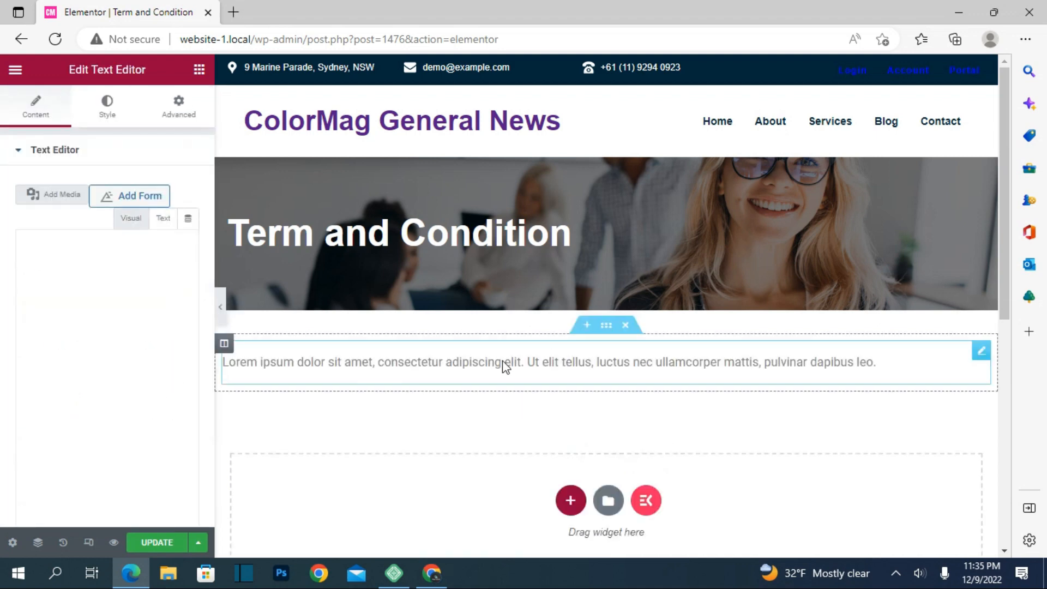
Step: Replace the widget's placeholder Lorem ipsum text with the copied terms and conditions
left_click_drag(92, 375, 26, 301)
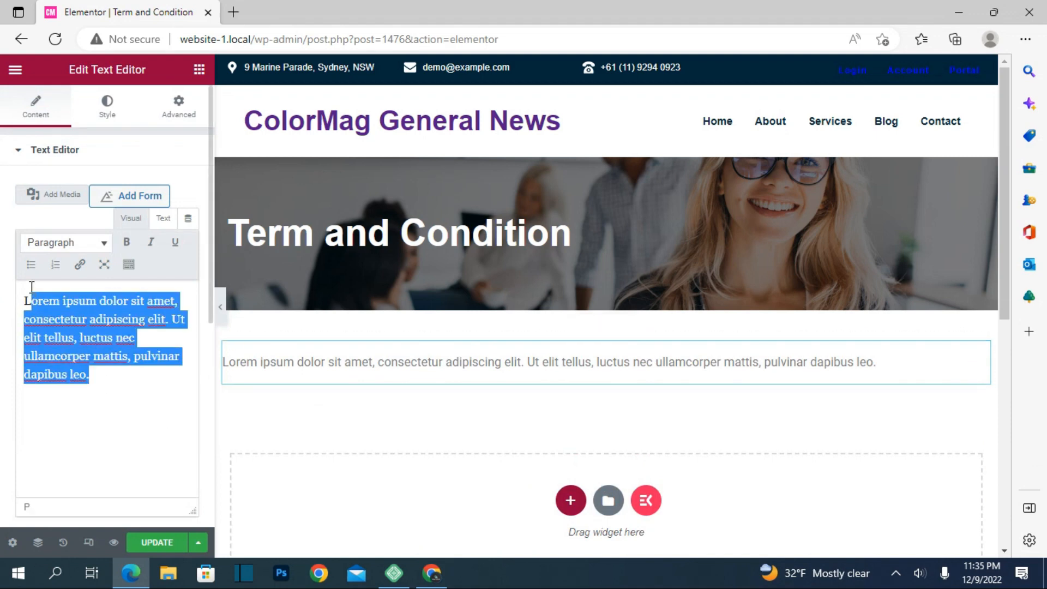
left_click(26, 301)
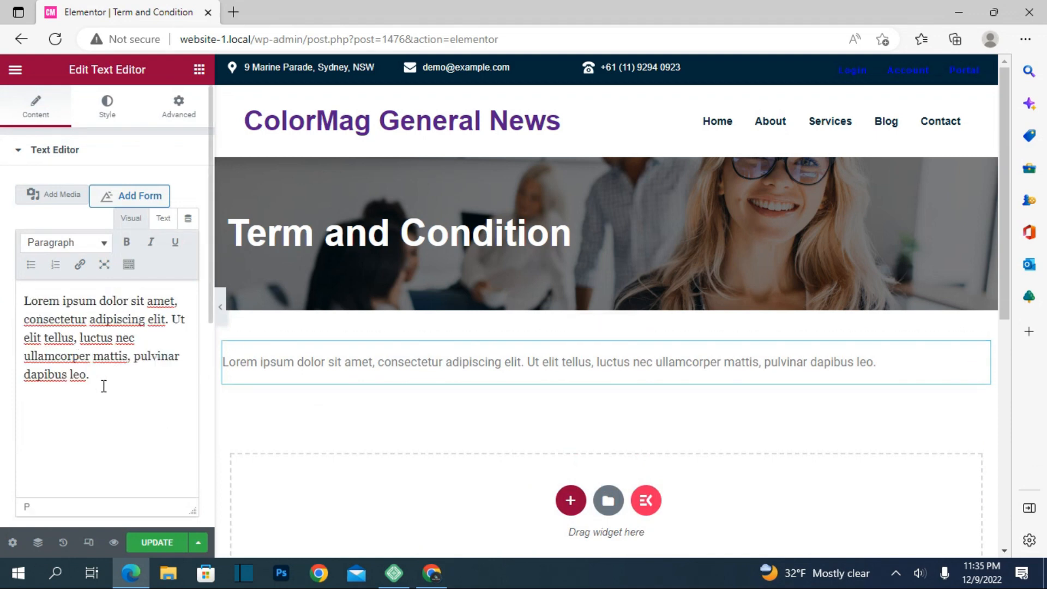
left_click_drag(94, 380, 25, 293)
key("ctrl+v")
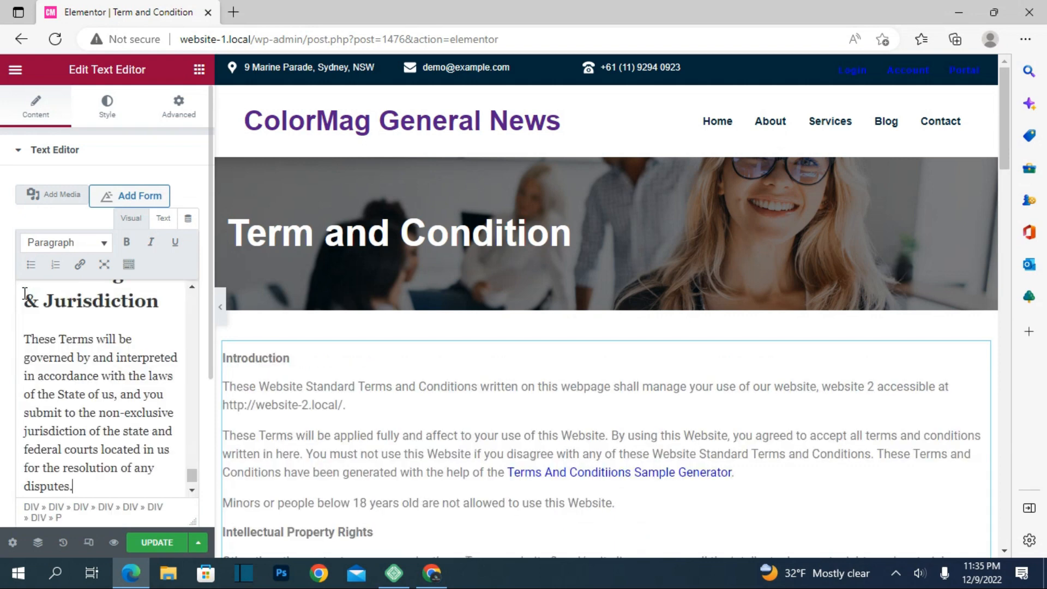
Step: Review the pasted terms and delete the Introduction sentence crediting the Terms And Conditiions Sample Generator
scroll(103, 358, "up", 10)
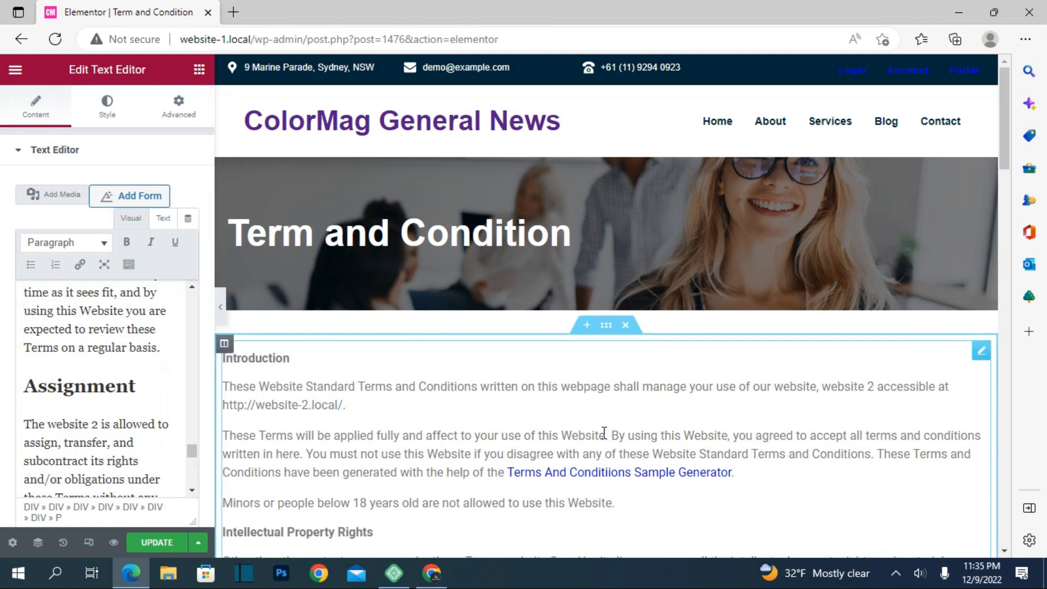
scroll(621, 414, "down", 3)
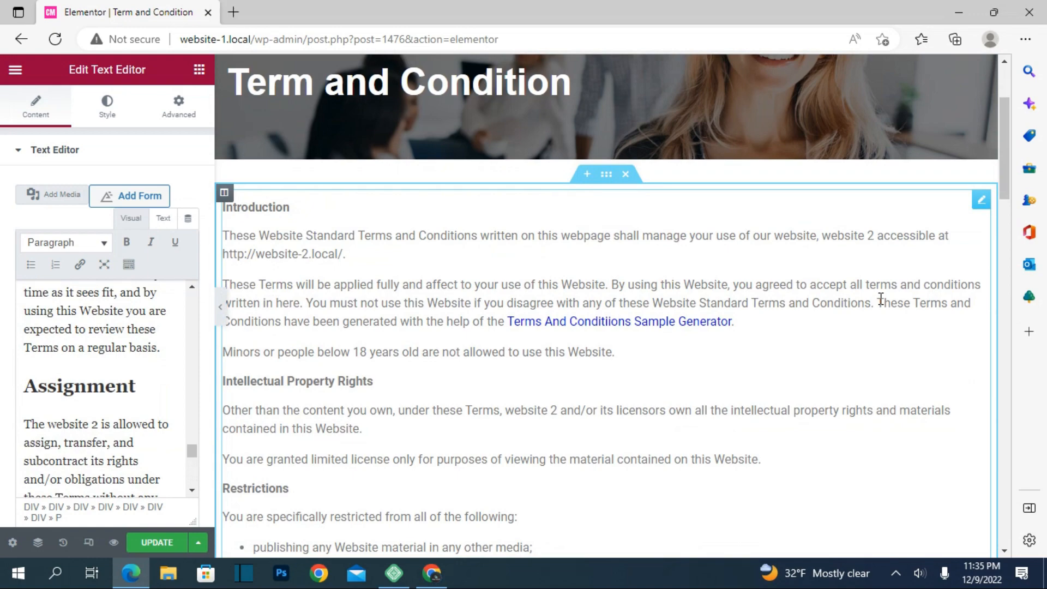
left_click_drag(881, 299, 904, 335)
scroll(906, 327, "down", 10)
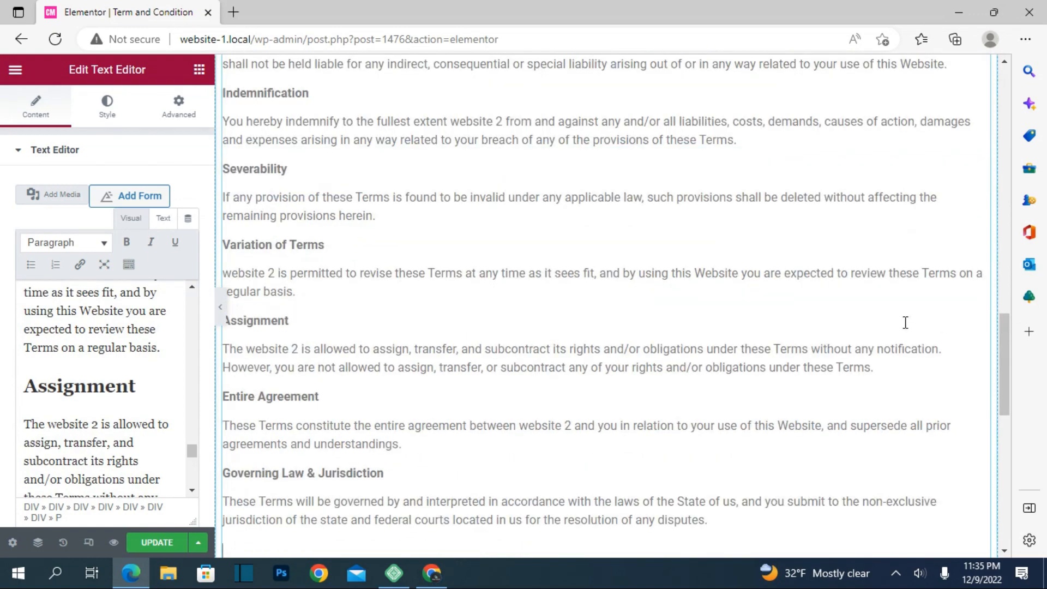
scroll(812, 340, "up", 12)
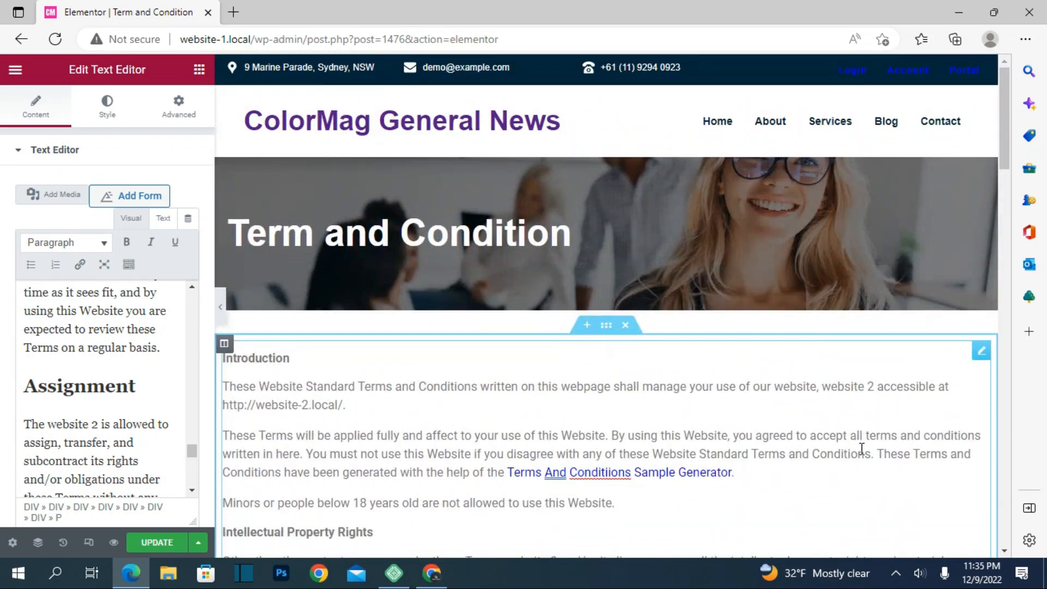
scroll(130, 386, "up", 10)
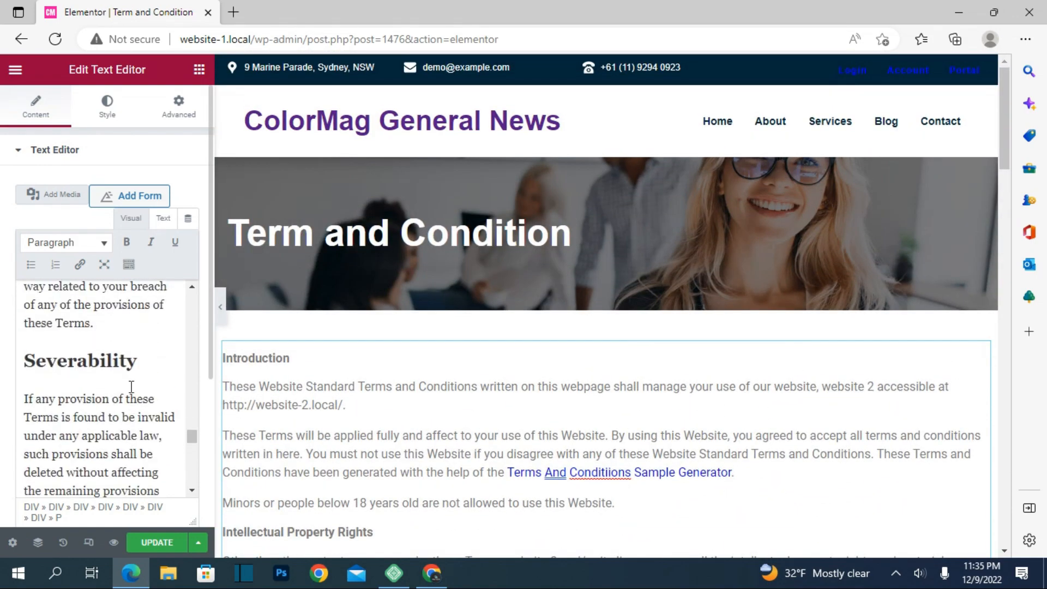
scroll(130, 385, "up", 10)
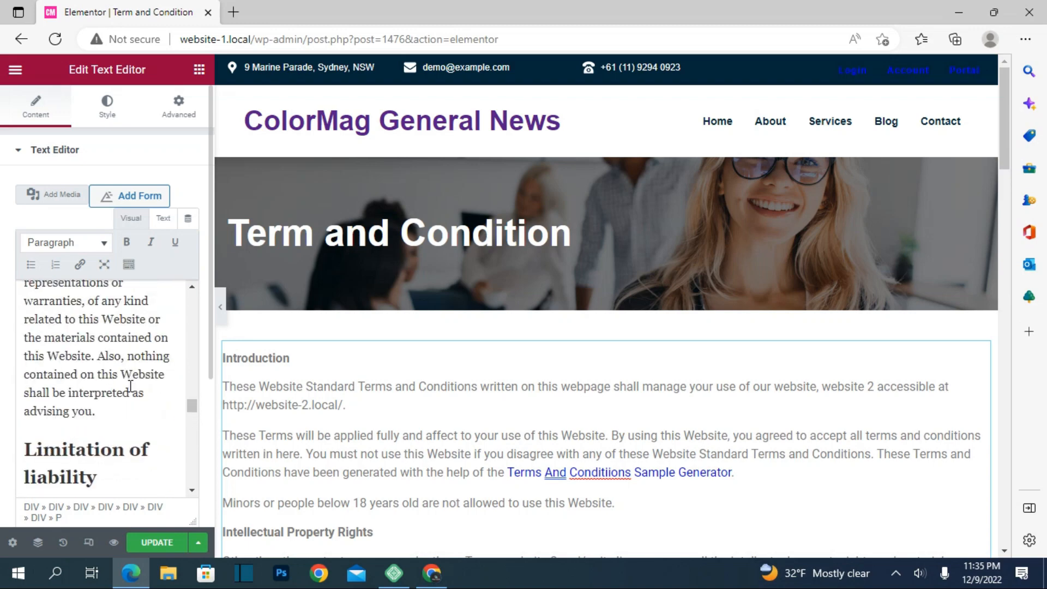
scroll(131, 385, "up", 10)
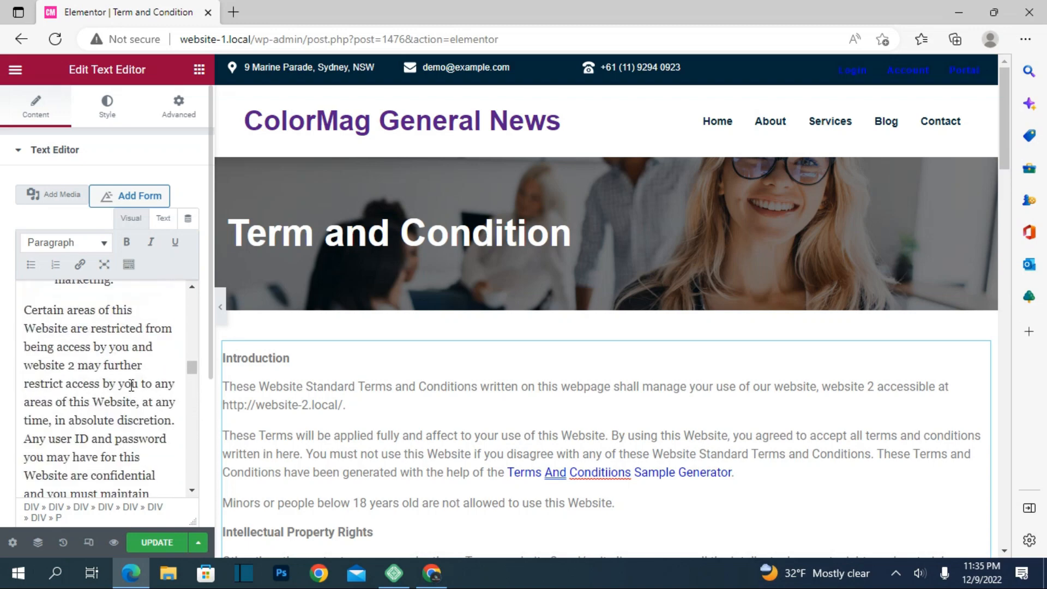
scroll(131, 386, "up", 10)
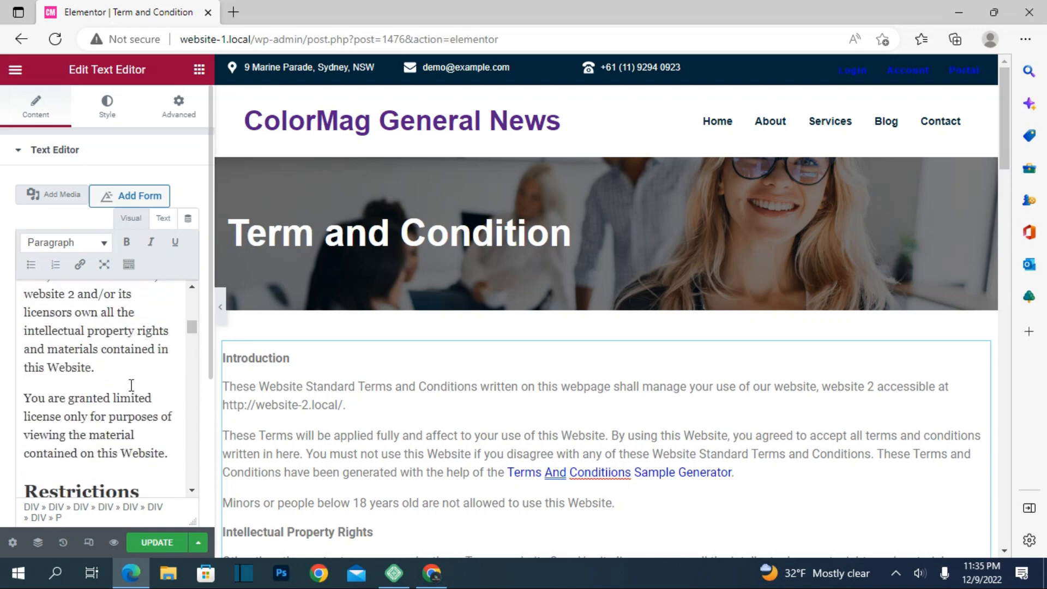
scroll(131, 384, "down", 4)
scroll(131, 383, "up", 8)
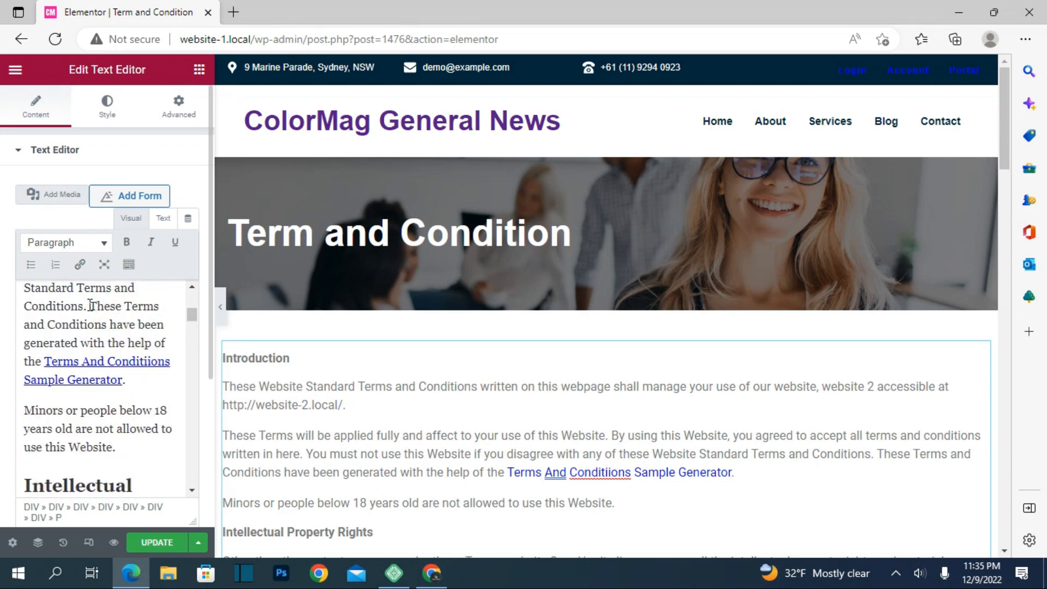
left_click_drag(91, 305, 129, 376)
key("BackSpace")
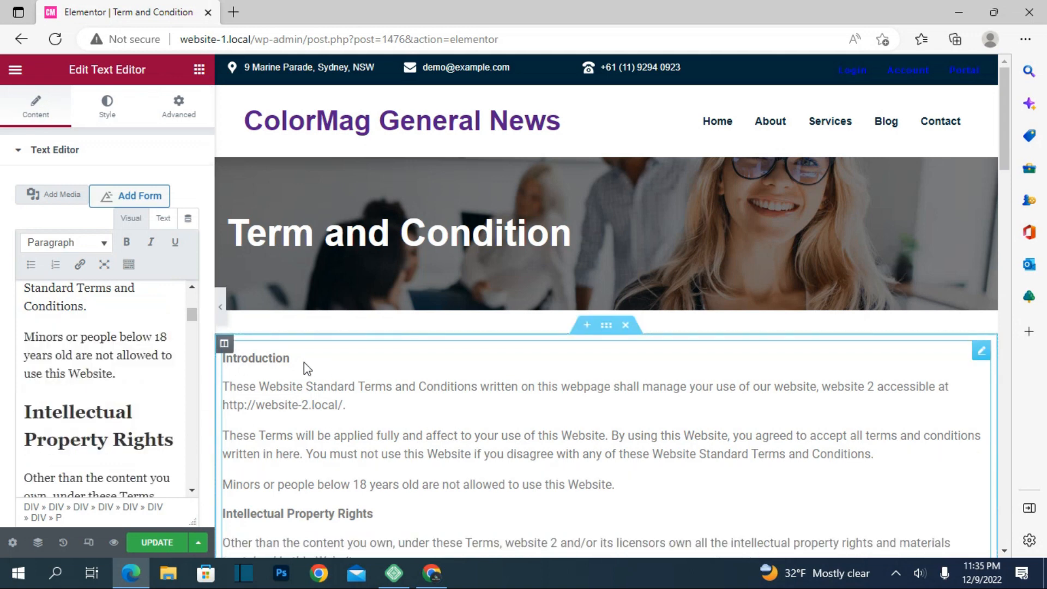
Step: Select the Introduction heading in the terms text and apply bold formatting to it
left_click_drag(293, 361, 220, 362)
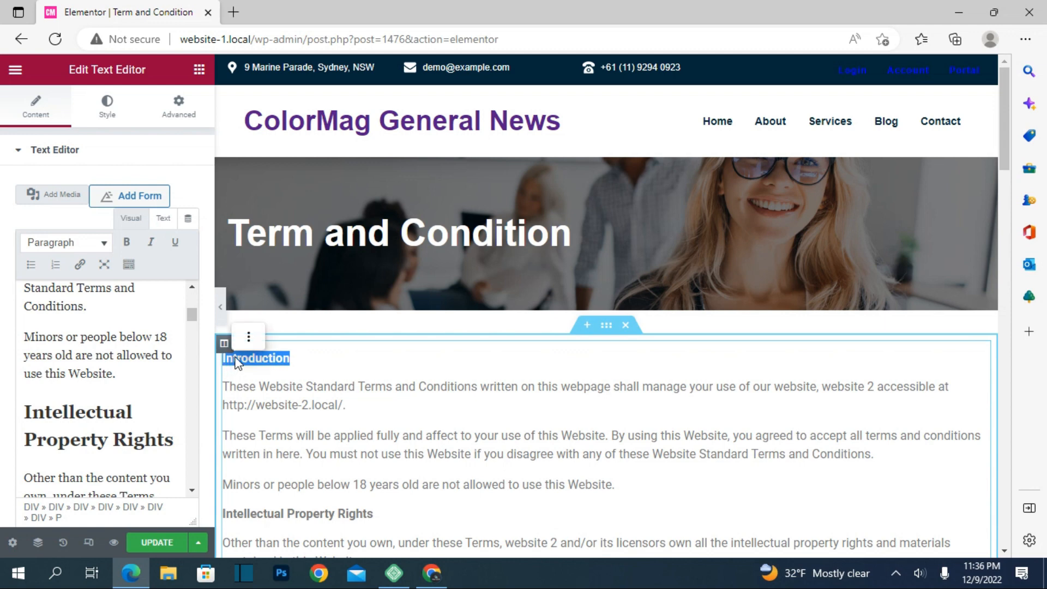
left_click(367, 366)
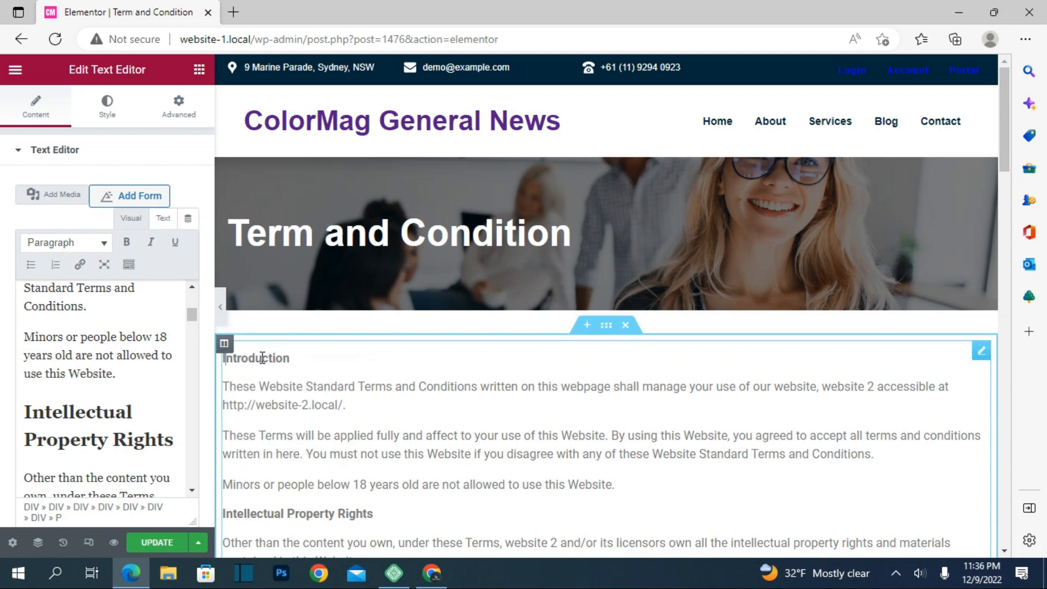
double_click(262, 358)
right_click(332, 357)
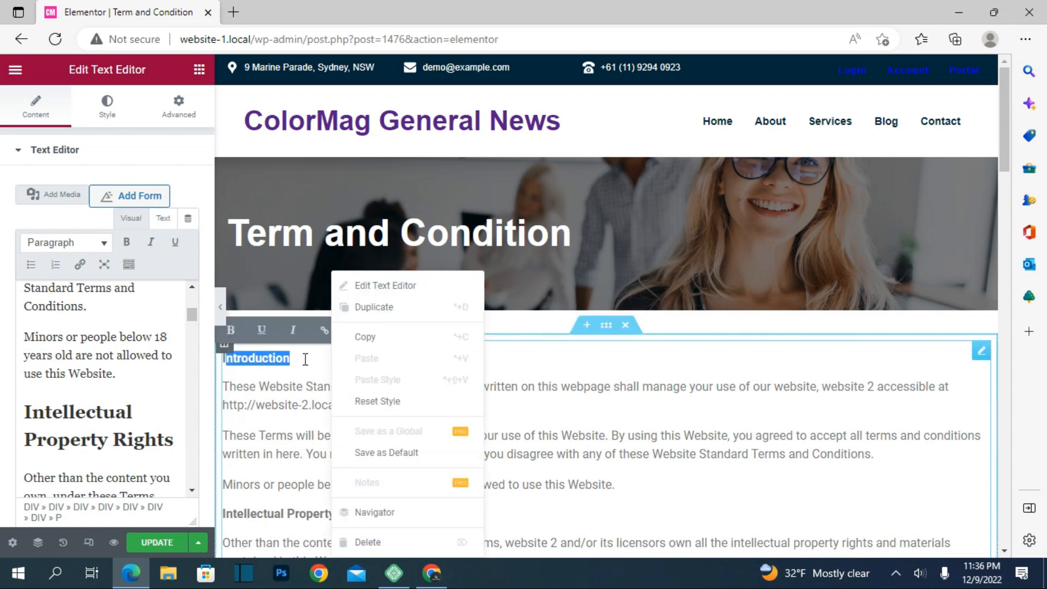
left_click(221, 359)
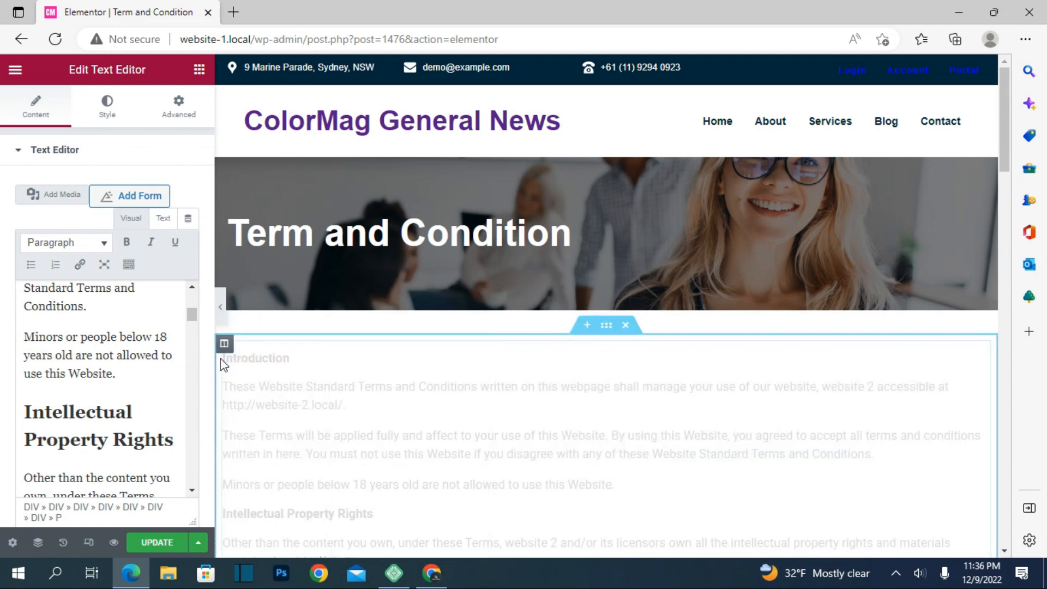
mouse_move(223, 358)
left_mouse_down()
mouse_move(272, 362)
mouse_move(218, 362)
left_mouse_up()
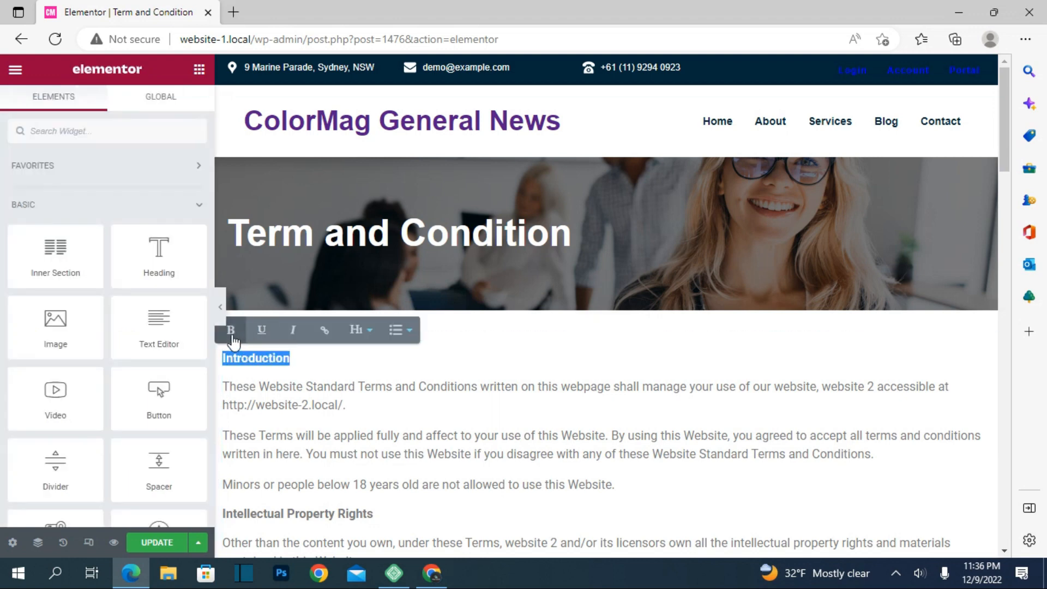
left_click(231, 331)
scroll(355, 445, "down", 3)
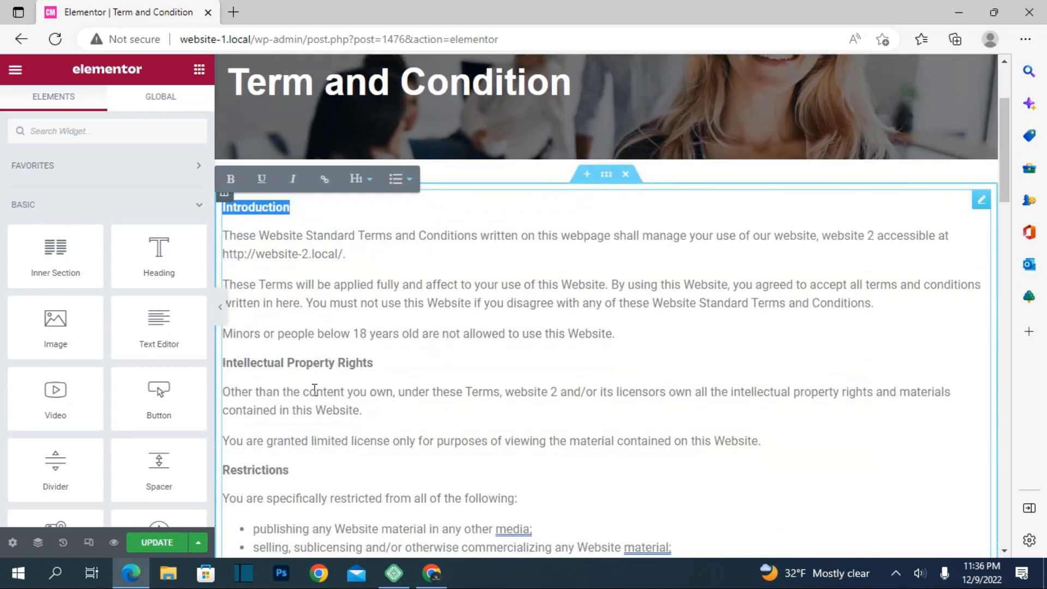
Step: Set the text color of the terms Text Editor widget to near-black #100A0A
left_click(494, 221)
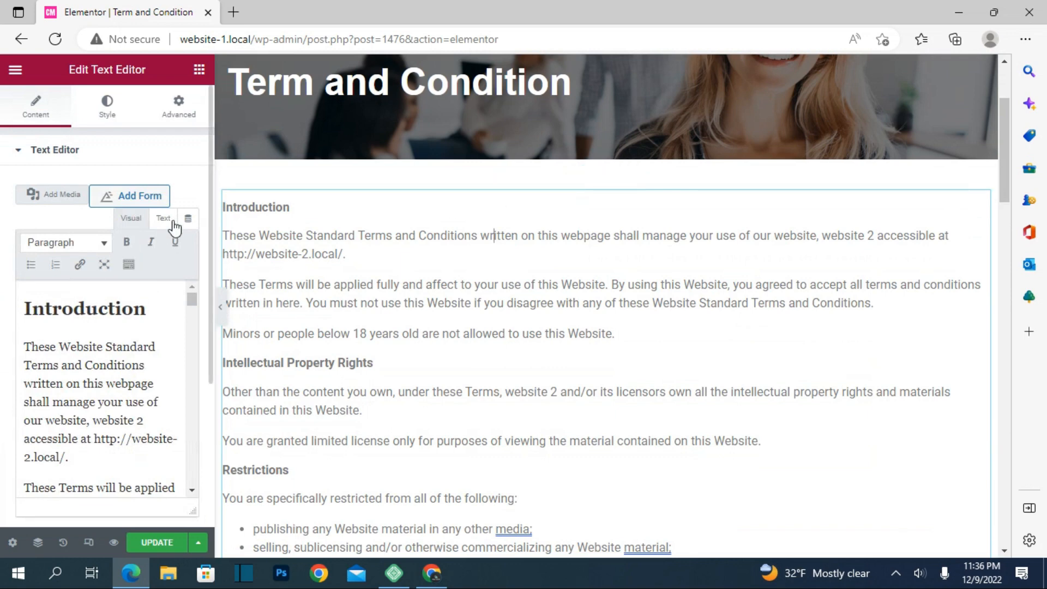
left_click(107, 105)
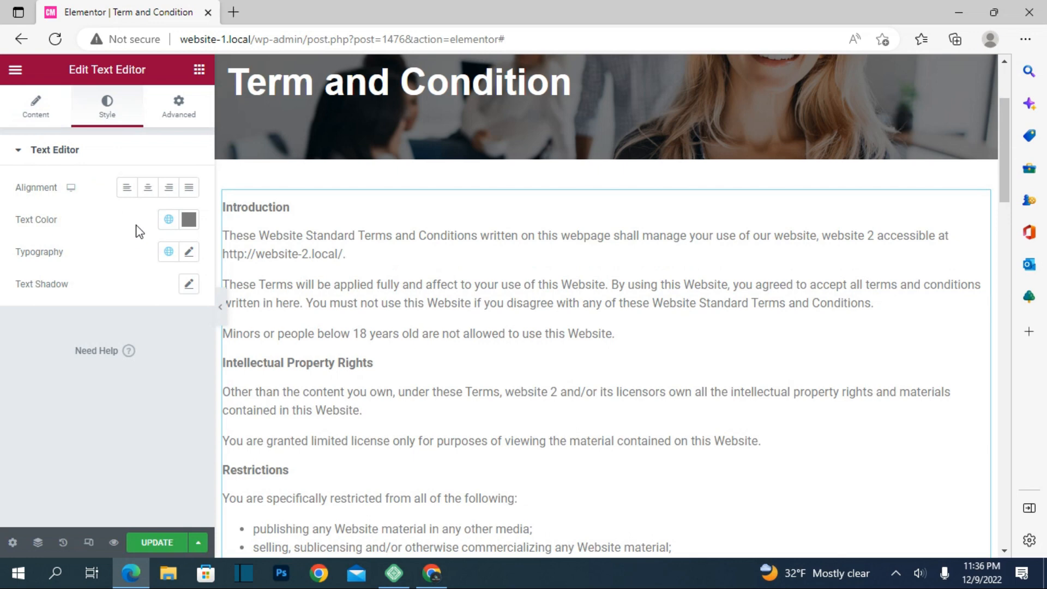
left_click(189, 219)
left_click(175, 397)
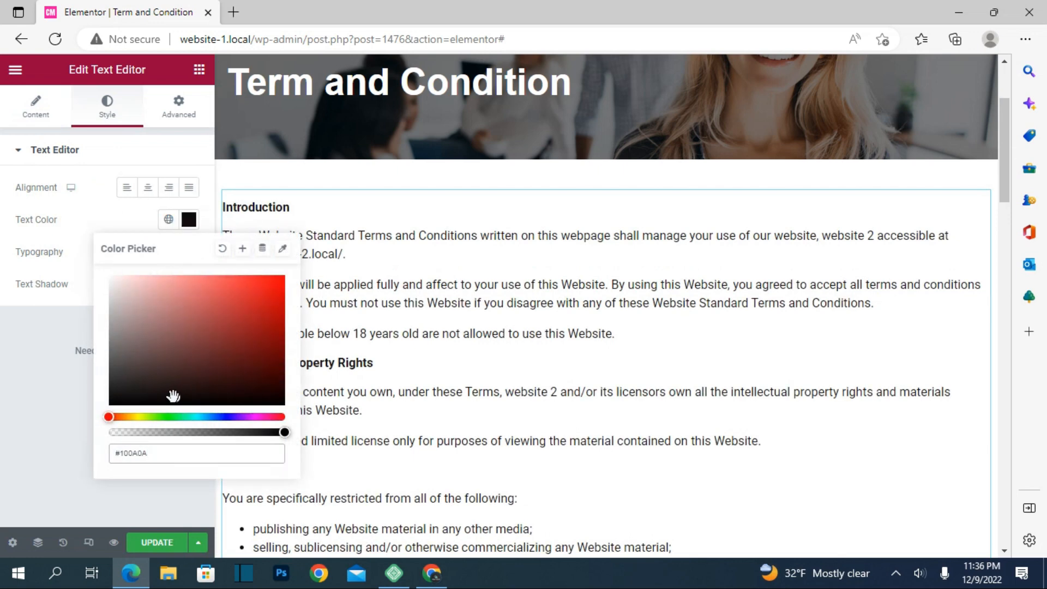
left_click(19, 458)
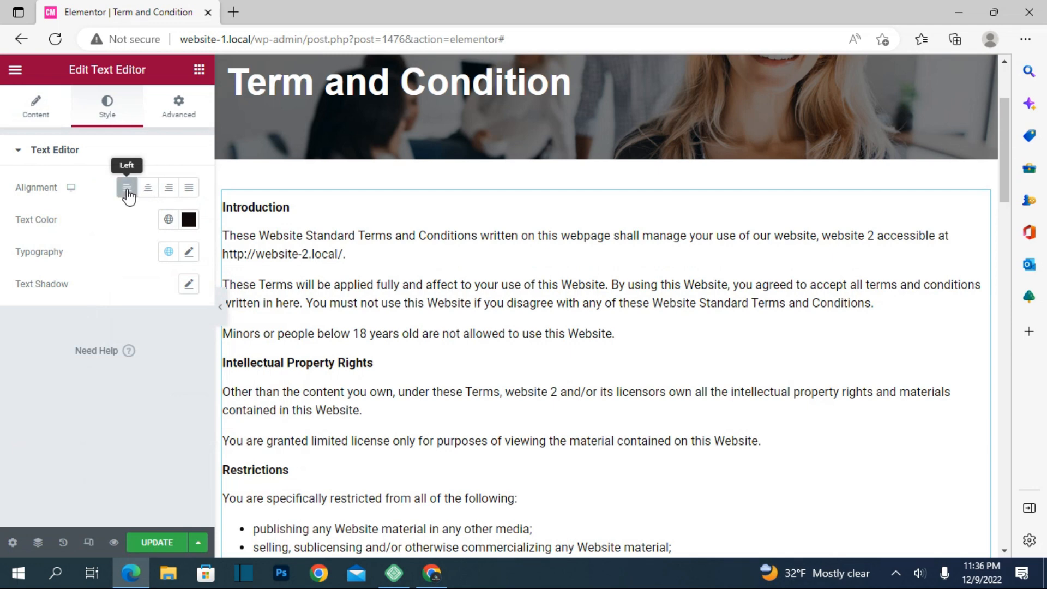
Step: Try center and right alignment on the terms text, settle on justified, and check the paragraphs
left_click(148, 190)
left_click(167, 189)
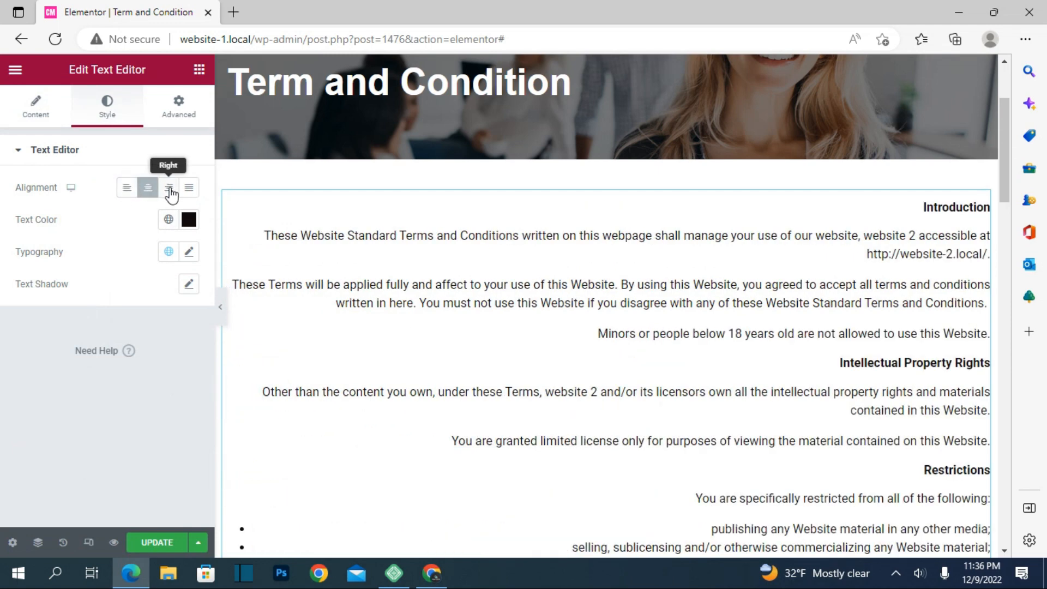
left_click(189, 189)
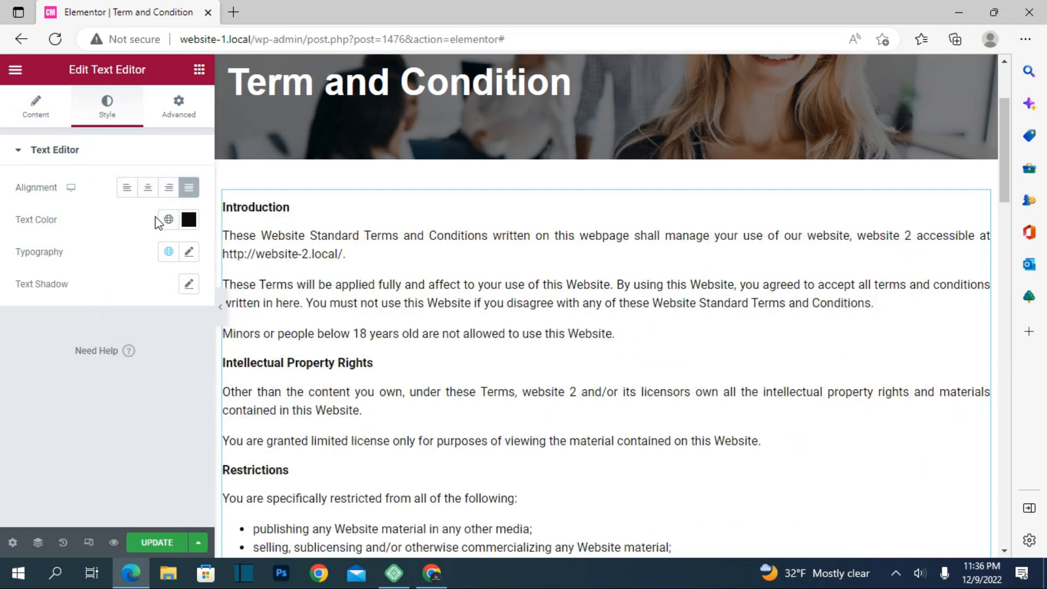
scroll(355, 359, "down", 2)
scroll(355, 358, "down", 12)
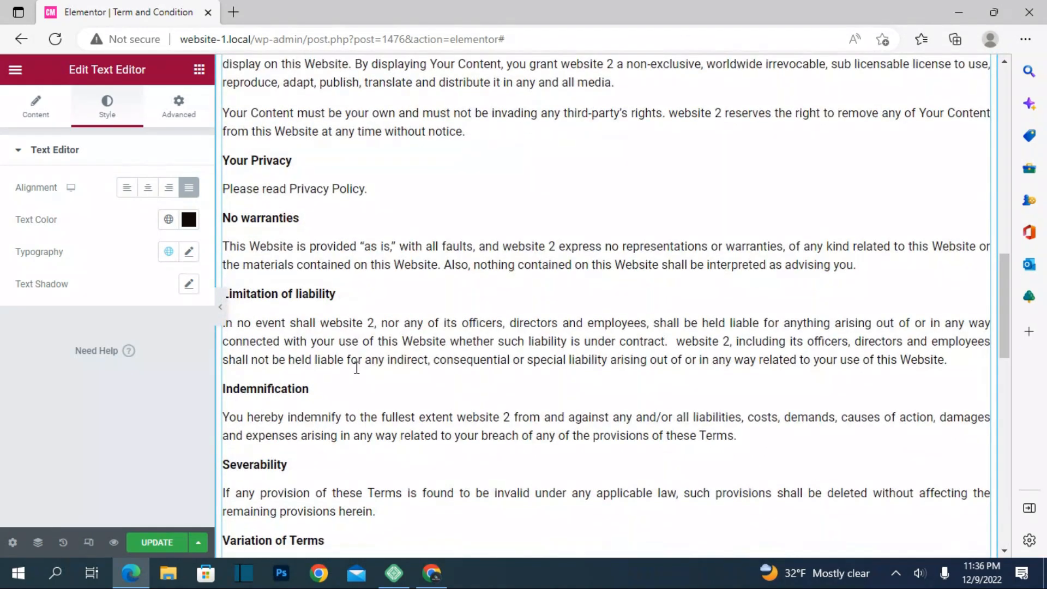
scroll(355, 374, "up", 10)
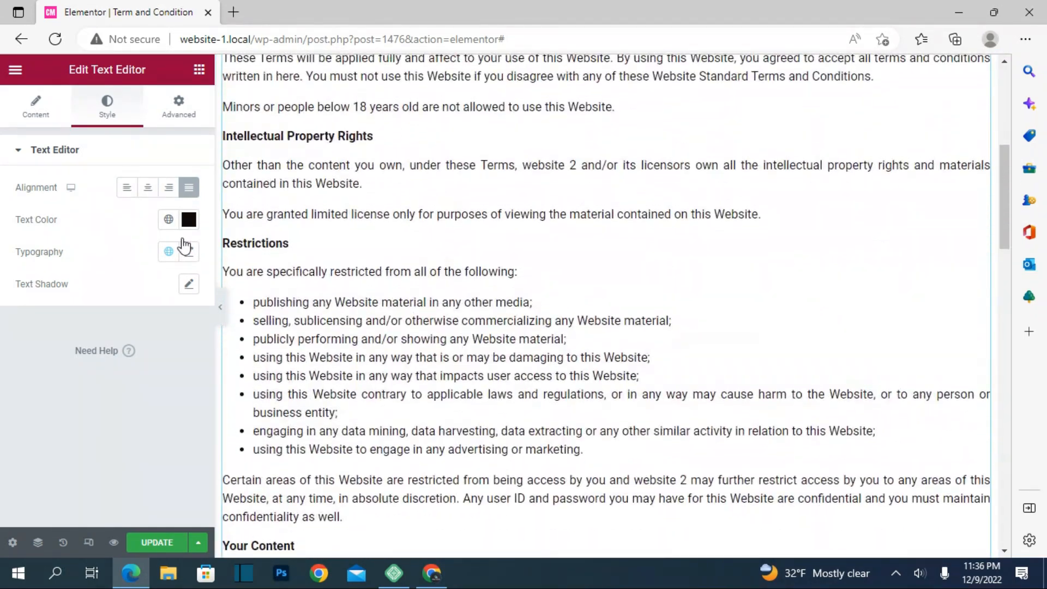
Step: Look through the Text Editor widget's margin and padding options, its content formatting, and its drop cap and column settings
left_click(191, 119)
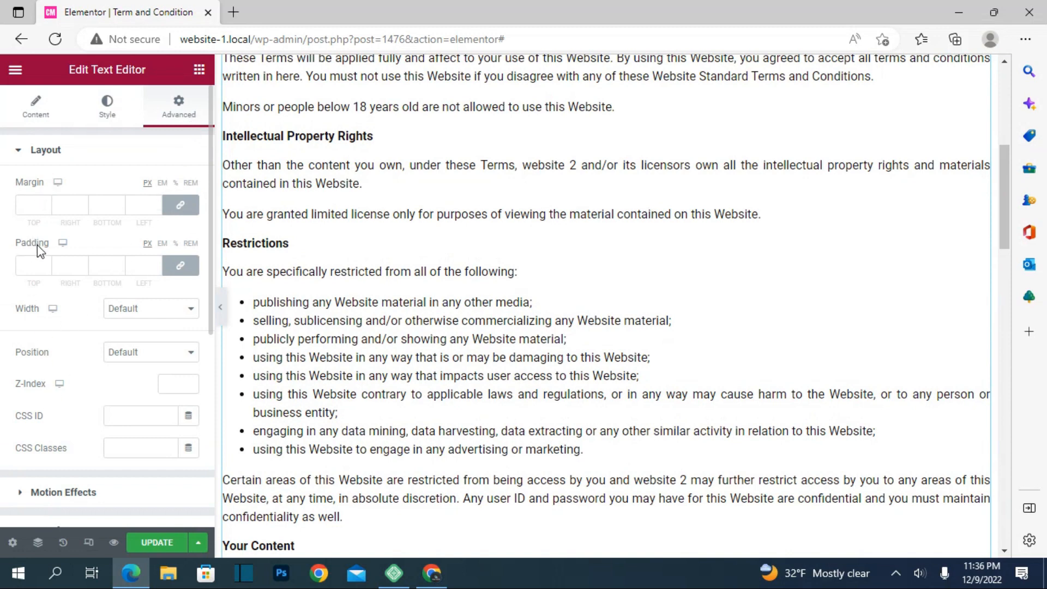
left_click(30, 109)
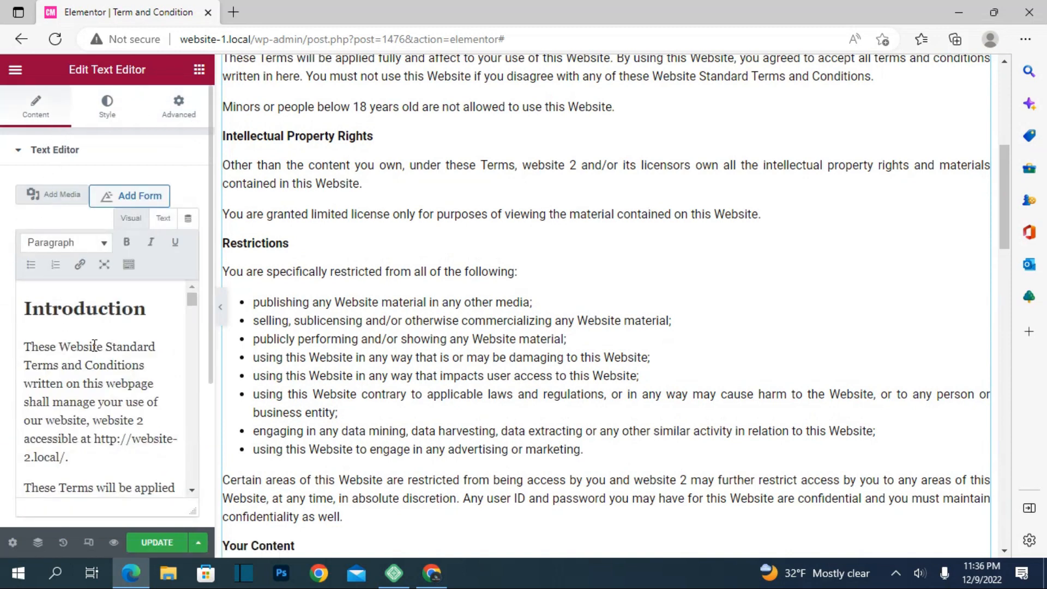
scroll(94, 346, "down", 5)
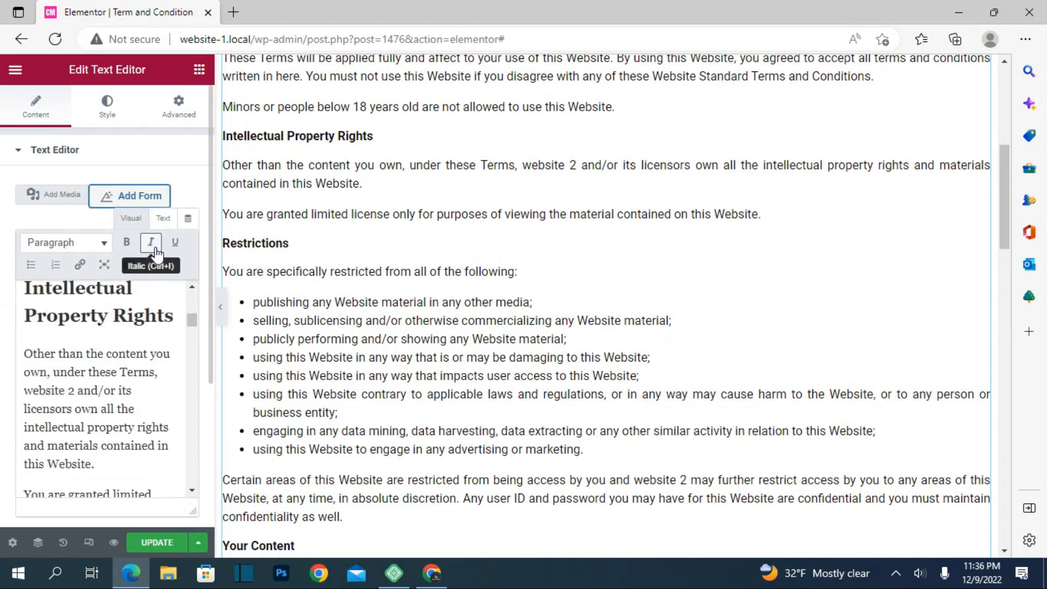
scroll(157, 285, "down", 10)
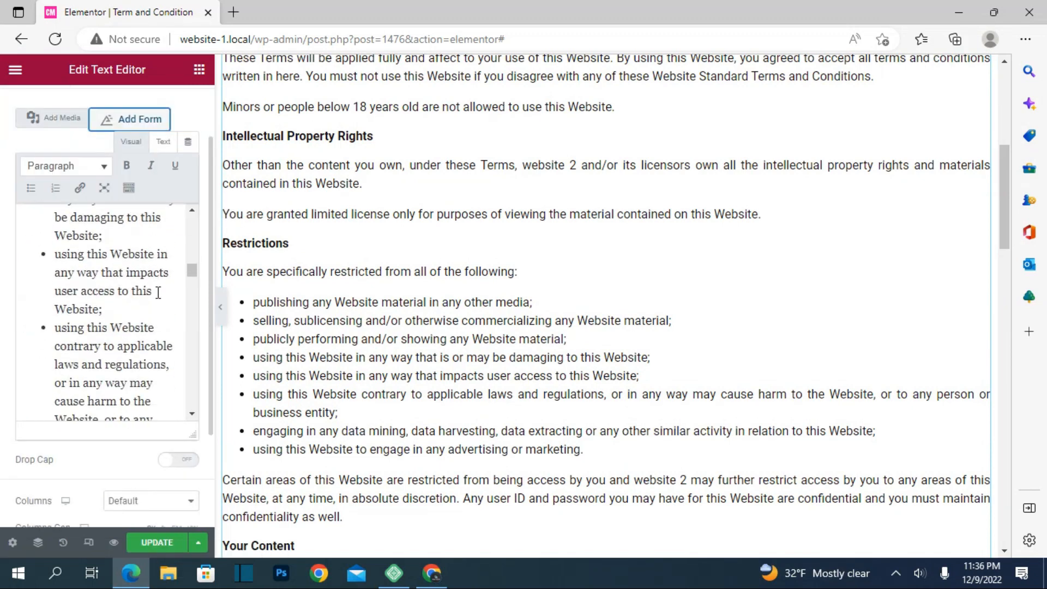
scroll(60, 510, "down", 5)
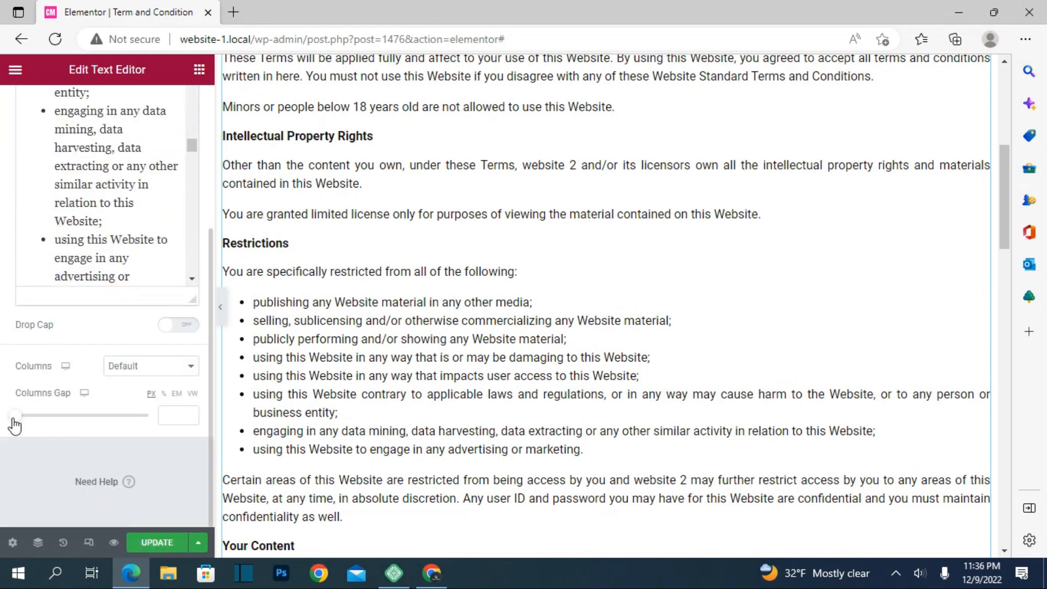
mouse_move(14, 424)
left_mouse_down()
mouse_move(84, 423)
mouse_move(3, 427)
left_mouse_up()
scroll(96, 460, "up", 4)
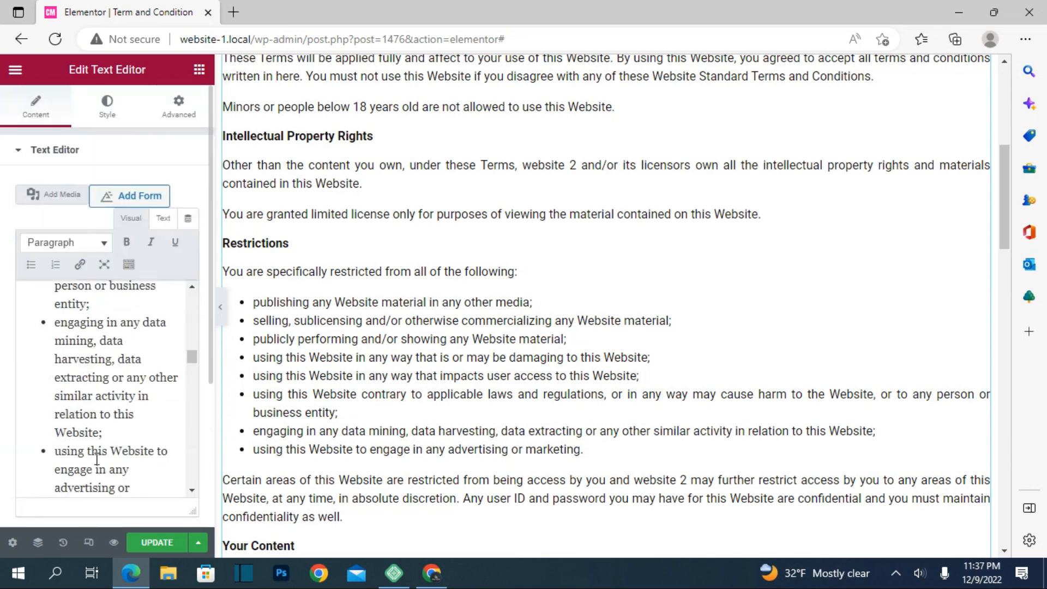
scroll(96, 459, "down", 4)
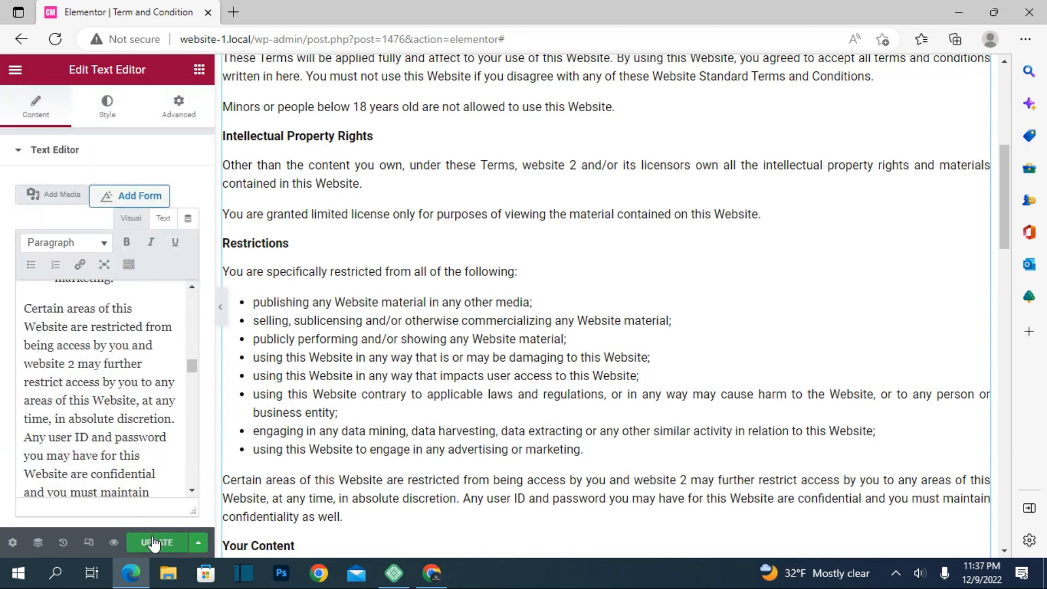
Step: Update the Term and Condition page and preview it, checking the content down to the footer
left_click(155, 543)
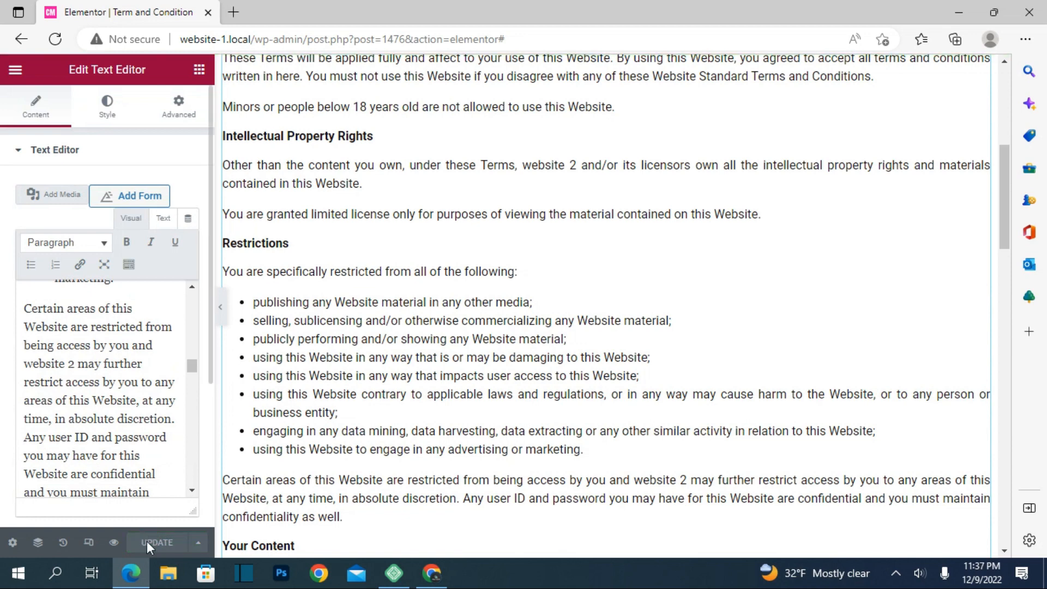
left_click(114, 542)
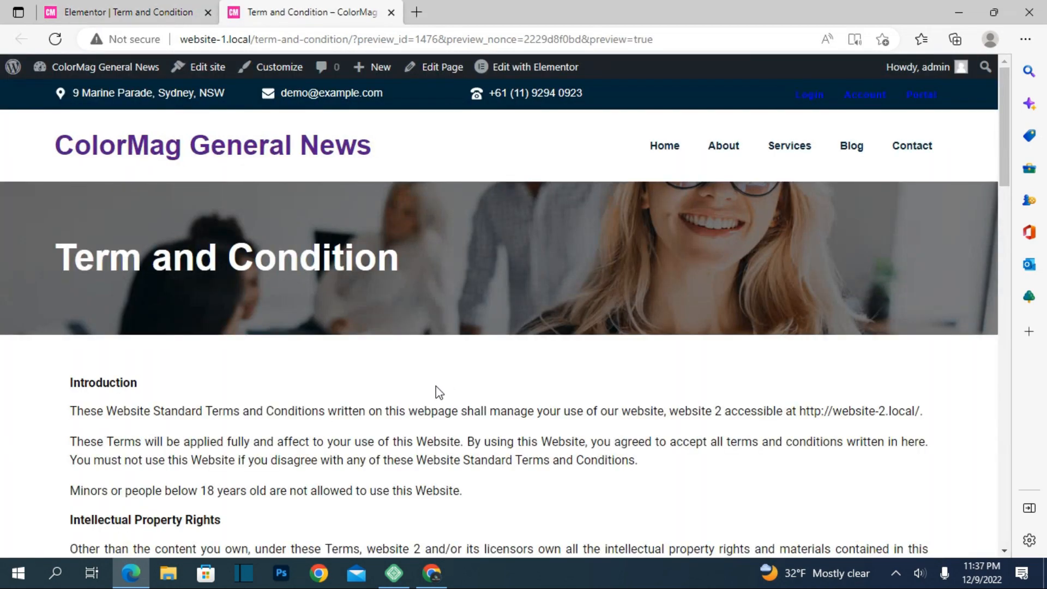
scroll(434, 388, "down", 4)
scroll(433, 389, "down", 10)
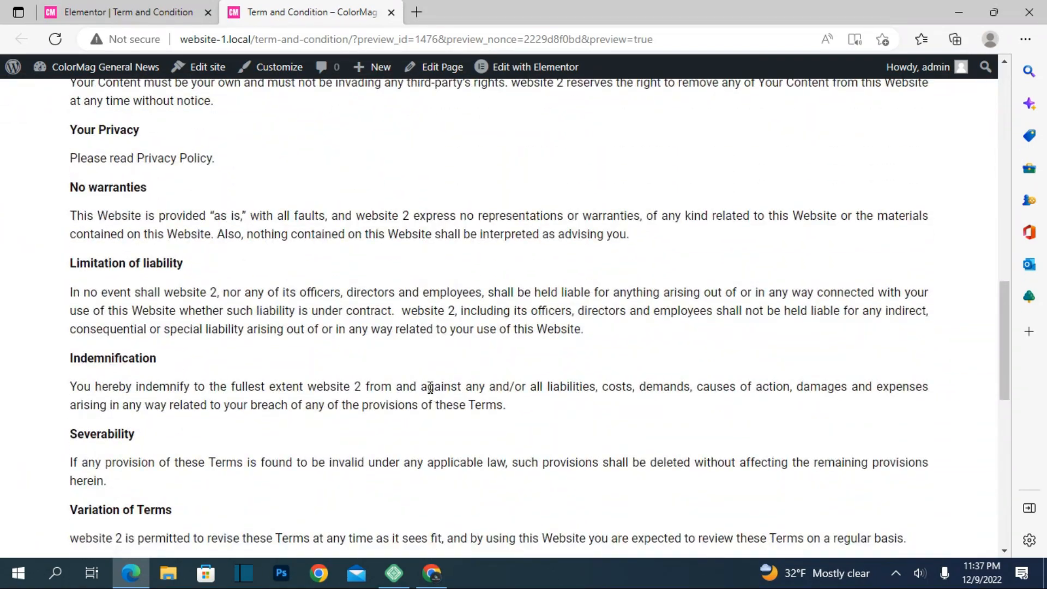
scroll(430, 387, "down", 11)
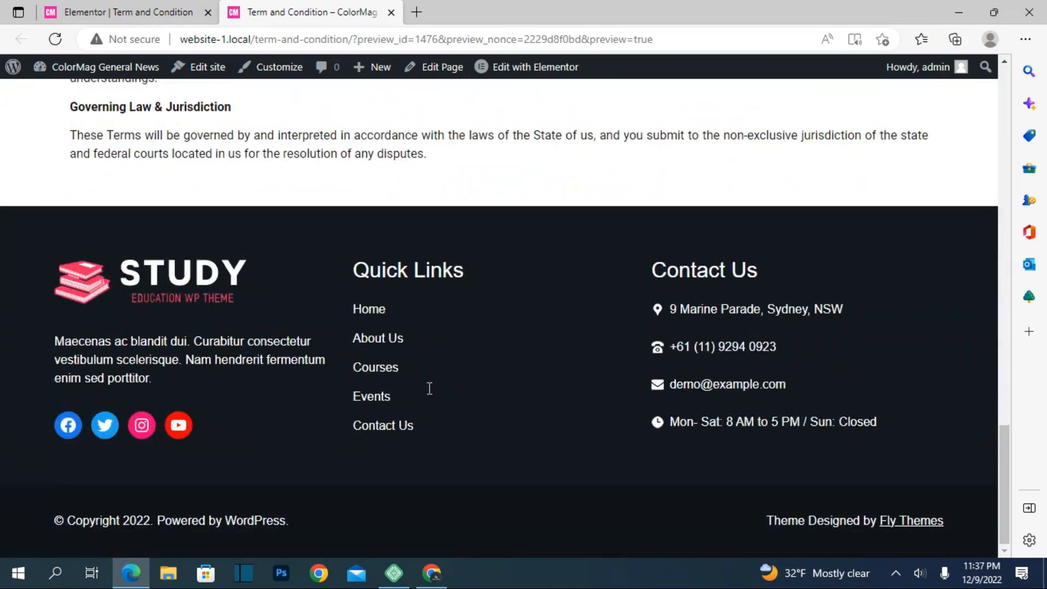
scroll(428, 388, "up", 8)
scroll(427, 390, "up", 15)
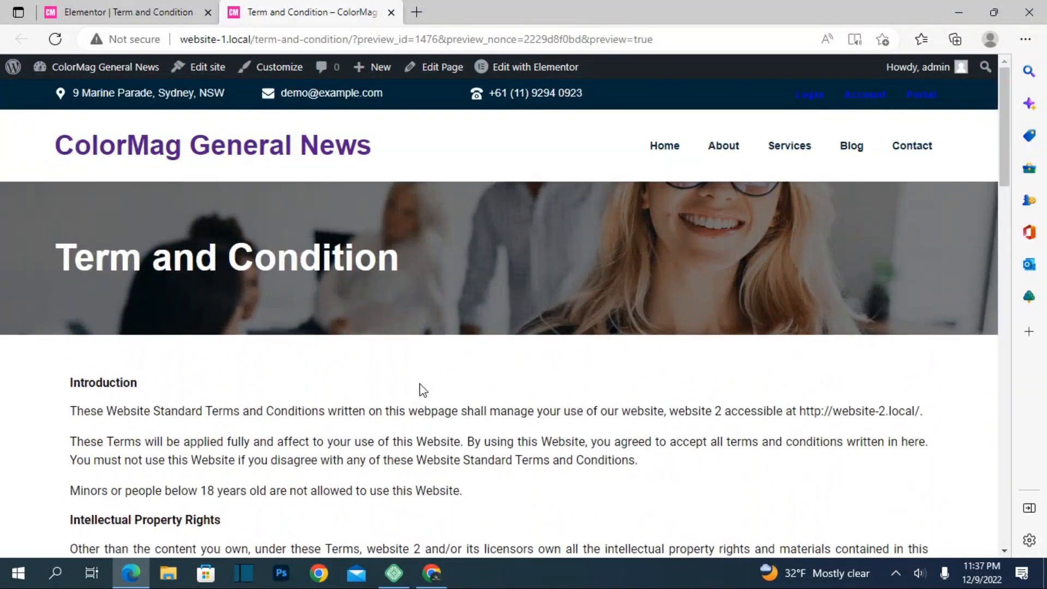